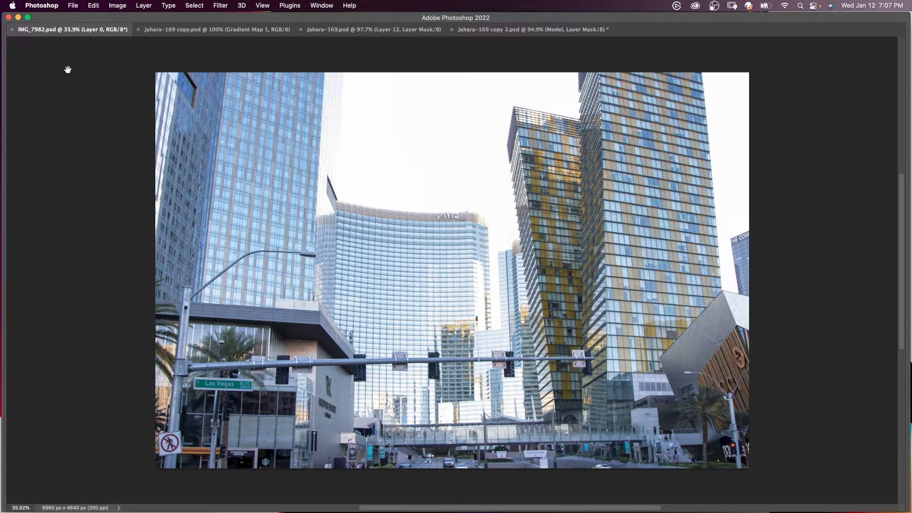
- Switch to Chrome and look through the "double exposure photography portrait" image results for examples of the effect, then minimize the browser
{"action": "left_click", "coordinate": [380, 30]}
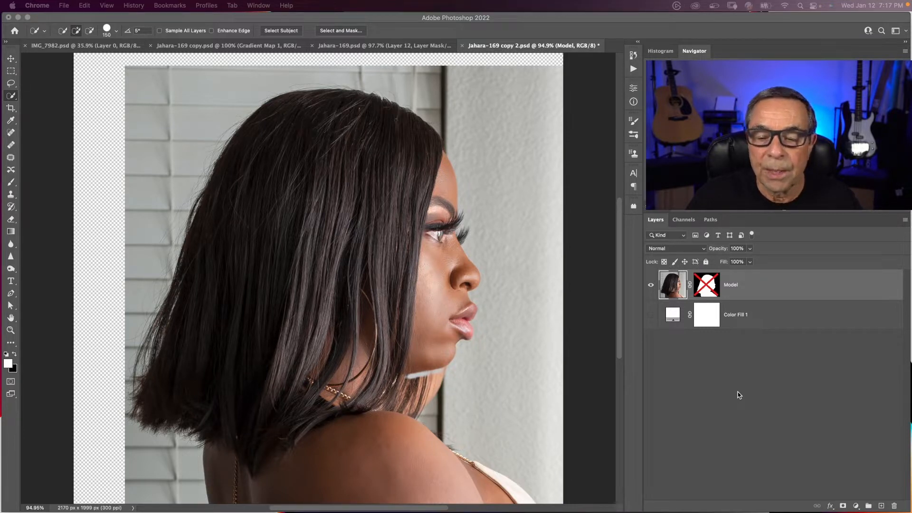
{"action": "mouse_move", "coordinate": [33, 507]}
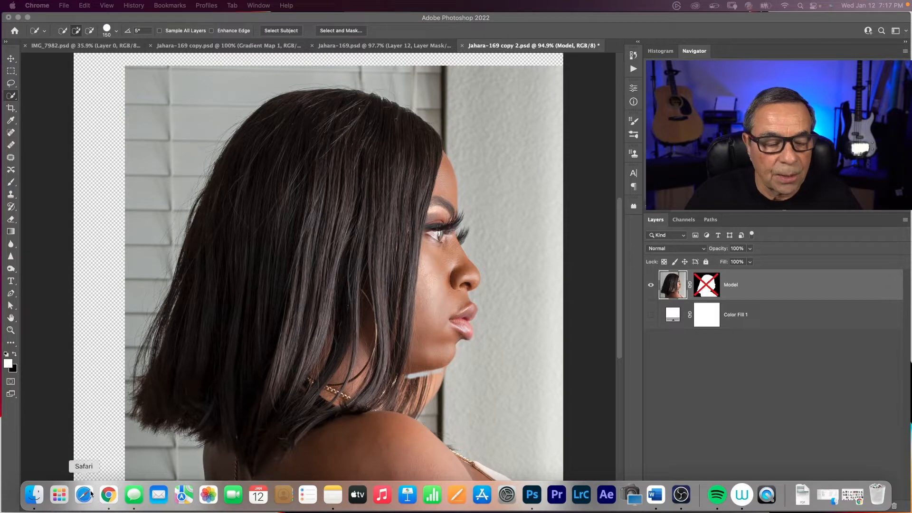
{"action": "left_click", "coordinate": [109, 494]}
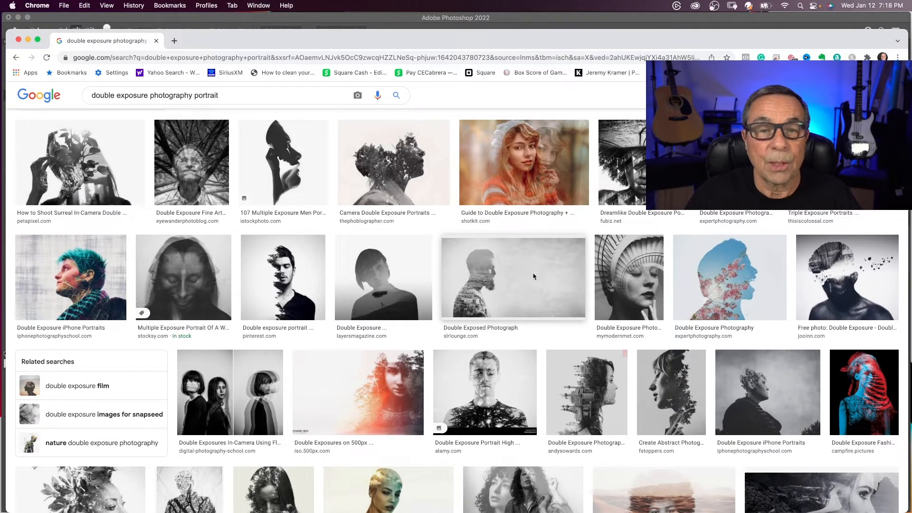
{"action": "scroll", "coordinate": [533, 276], "scroll_direction": "down", "scroll_amount": 2}
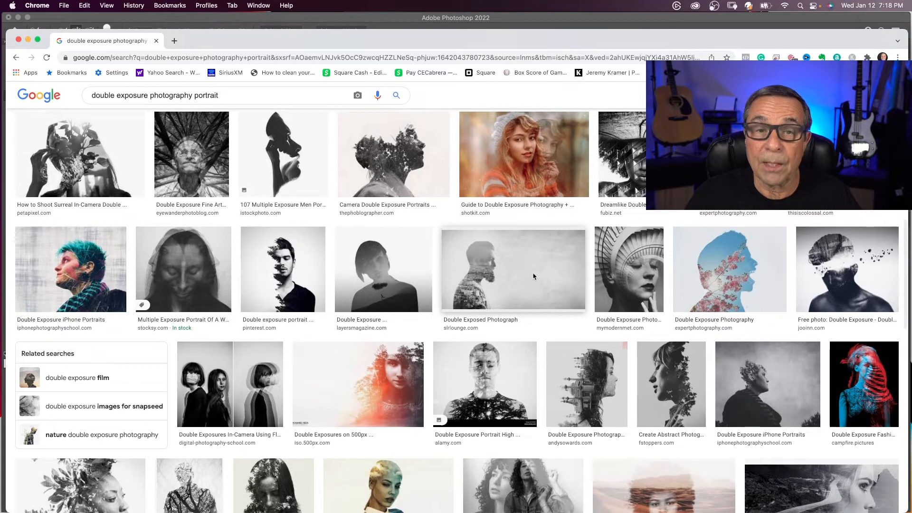
{"action": "scroll", "coordinate": [533, 277], "scroll_direction": "down", "scroll_amount": 3}
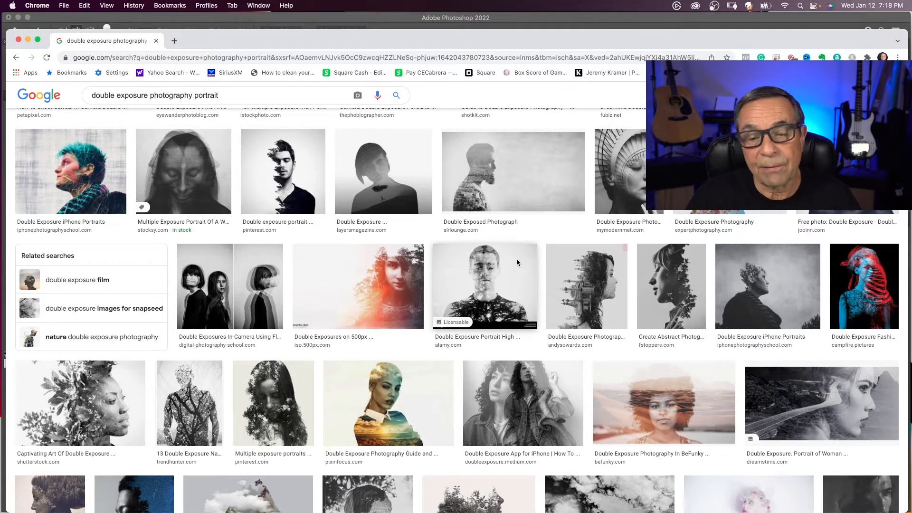
{"action": "scroll", "coordinate": [517, 262], "scroll_direction": "down", "scroll_amount": 5}
{"action": "scroll", "coordinate": [517, 261], "scroll_direction": "up", "scroll_amount": 15}
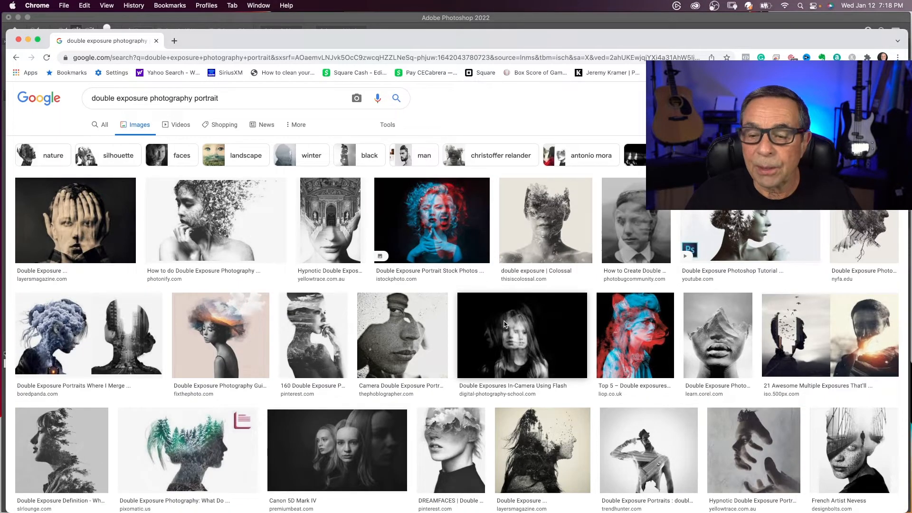
{"action": "scroll", "coordinate": [505, 324], "scroll_direction": "down", "scroll_amount": 10}
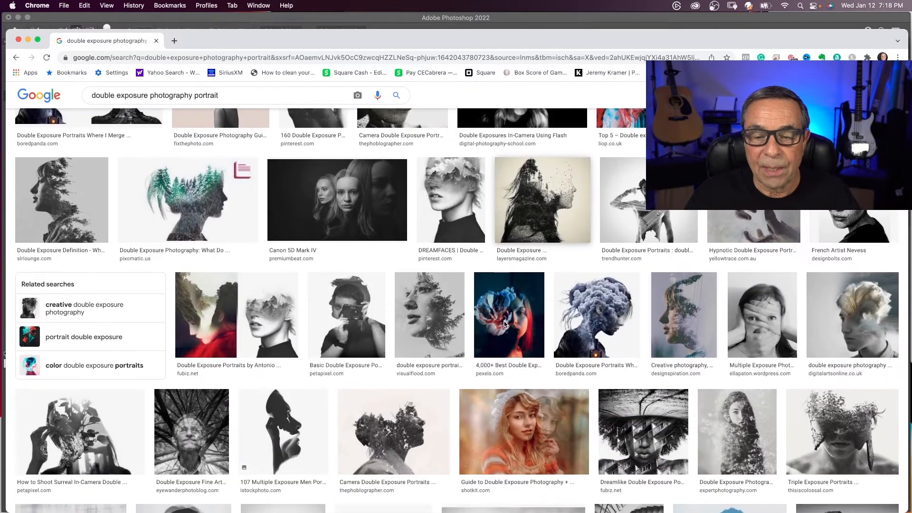
{"action": "scroll", "coordinate": [505, 324], "scroll_direction": "down", "scroll_amount": 5}
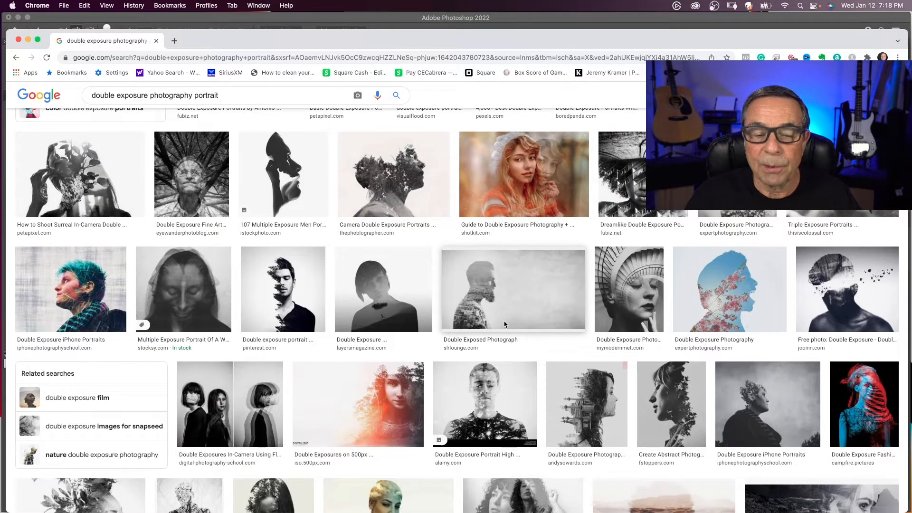
{"action": "scroll", "coordinate": [505, 325], "scroll_direction": "down", "scroll_amount": 10}
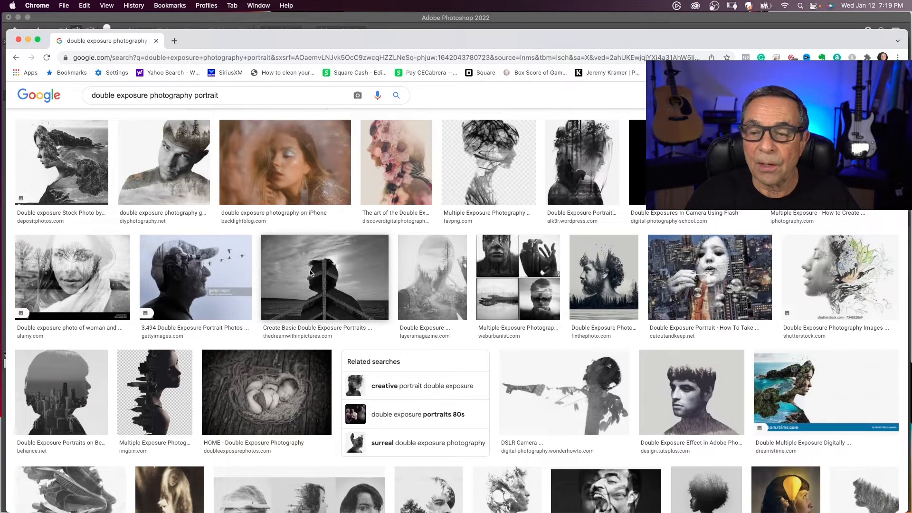
{"action": "scroll", "coordinate": [310, 273], "scroll_direction": "down", "scroll_amount": 1}
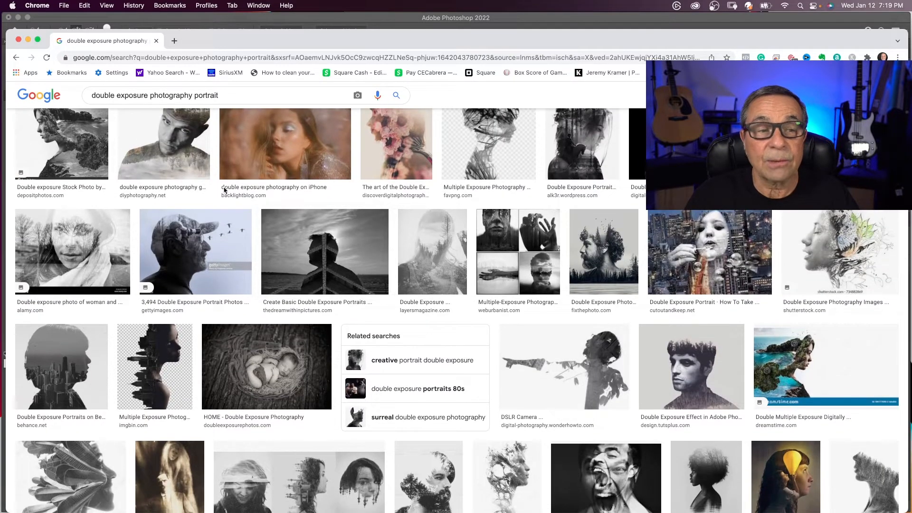
{"action": "left_click", "coordinate": [28, 39]}
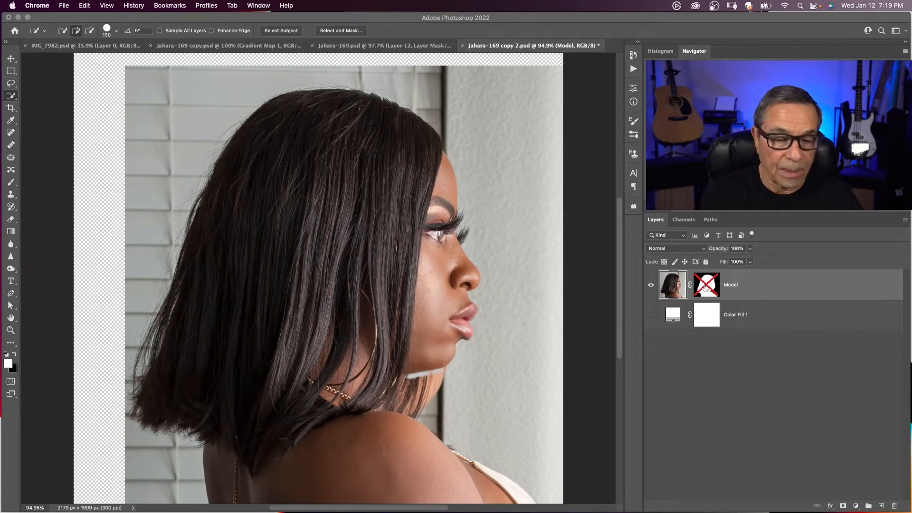
{"action": "right_click", "coordinate": [11, 96]}
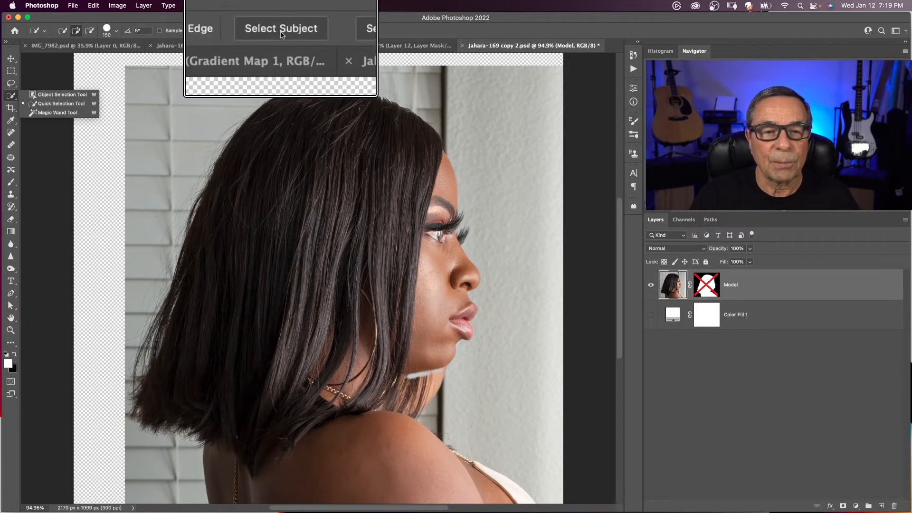
{"action": "left_click", "coordinate": [620, 256]}
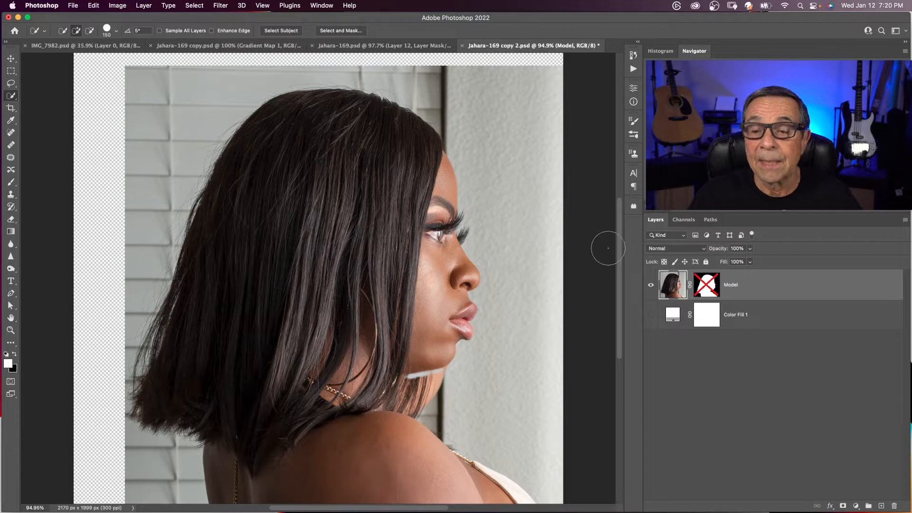
- Enable the Model layer's mask to hide the background and show the white Color Fill 1 layer beneath it
{"action": "left_click", "coordinate": [707, 288], "text": "shift"}
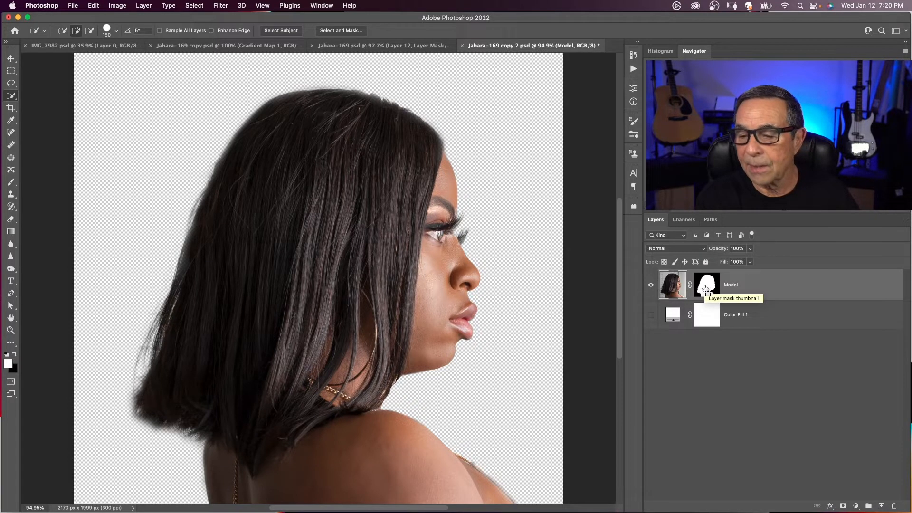
{"action": "left_click", "coordinate": [705, 288], "text": "super"}
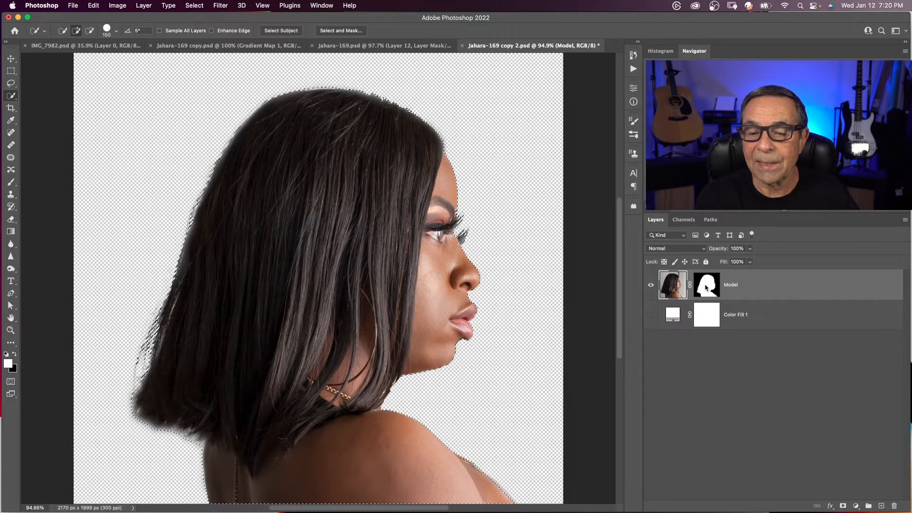
{"action": "key", "text": "super+d"}
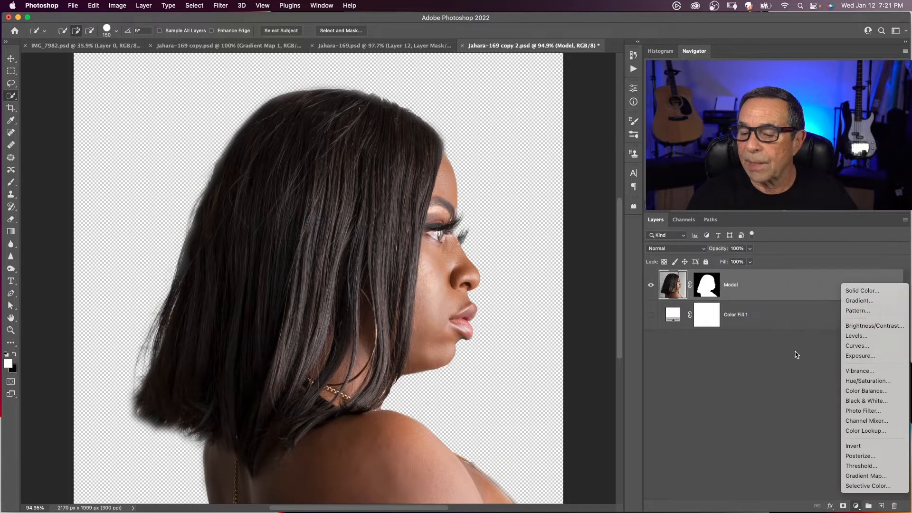
{"action": "left_click", "coordinate": [650, 315]}
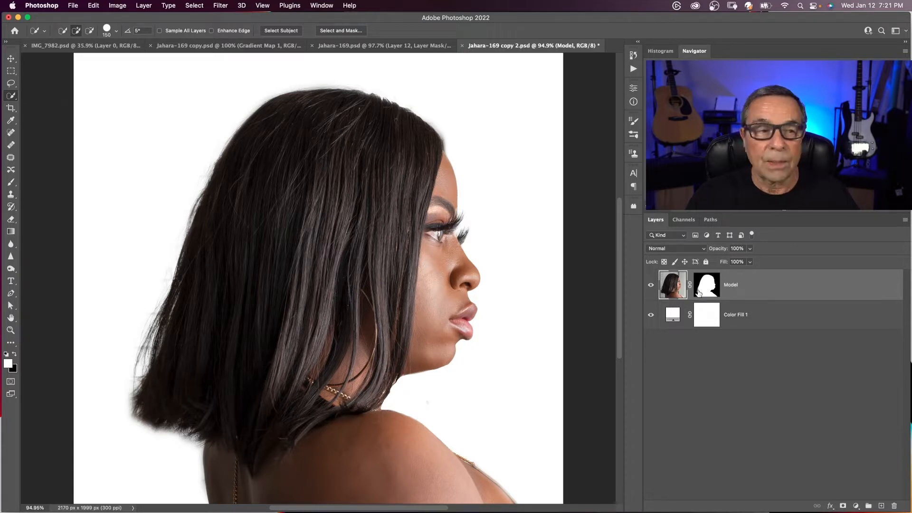
- Bring the city photo from IMG_7982.psd into the model portrait document as a layer above the model
{"action": "left_click", "coordinate": [96, 47]}
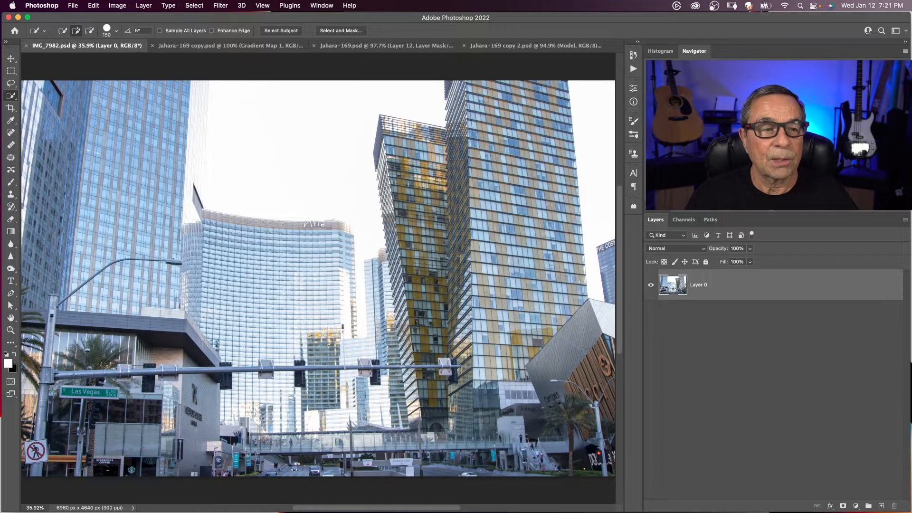
{"action": "key", "text": "v"}
{"action": "scroll", "coordinate": [488, 219], "scroll_direction": "up", "scroll_amount": 2}
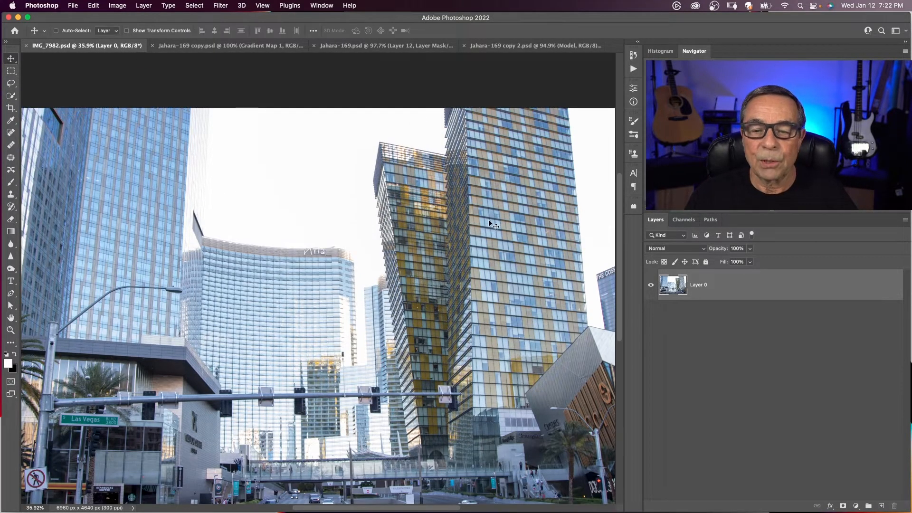
{"action": "left_click_drag", "start_coordinate": [514, 226], "coordinate": [481, 104]}
{"action": "left_click_drag", "start_coordinate": [377, 303], "coordinate": [376, 301]}
- Lower the city photo layer's opacity to 55% and rename the layer Buildings
{"action": "left_click", "coordinate": [749, 249]}
{"action": "left_click_drag", "start_coordinate": [750, 261], "coordinate": [731, 264]}
{"action": "double_click", "coordinate": [698, 284]}
{"action": "type", "text": "Buildings"}
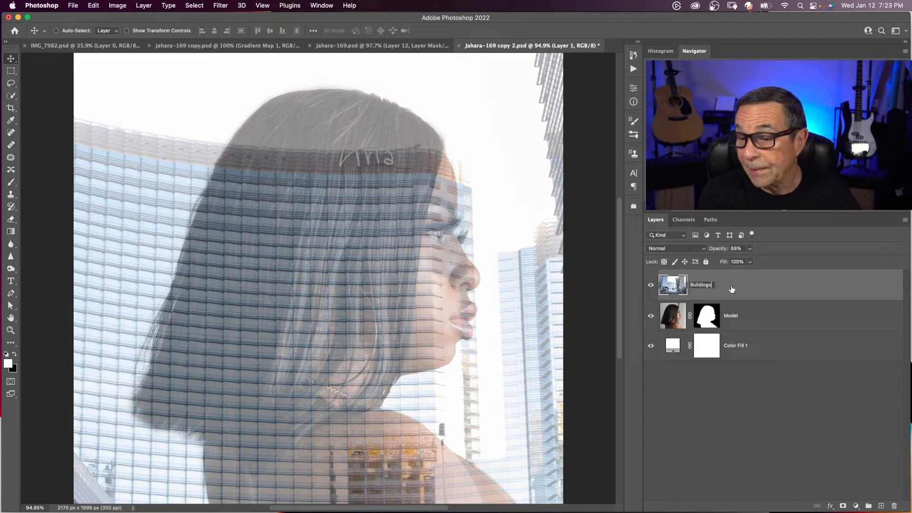
{"action": "key", "text": "Return"}
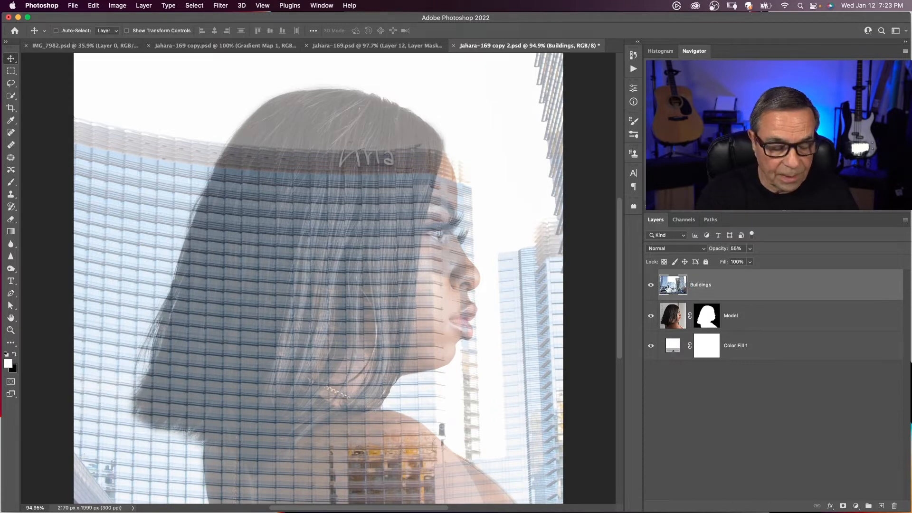
- Scale the Buildings layer down to about 45% with Free Transform and position it so the towers cover the model's head
{"action": "key", "text": "super+t"}
{"action": "key", "text": "super+0"}
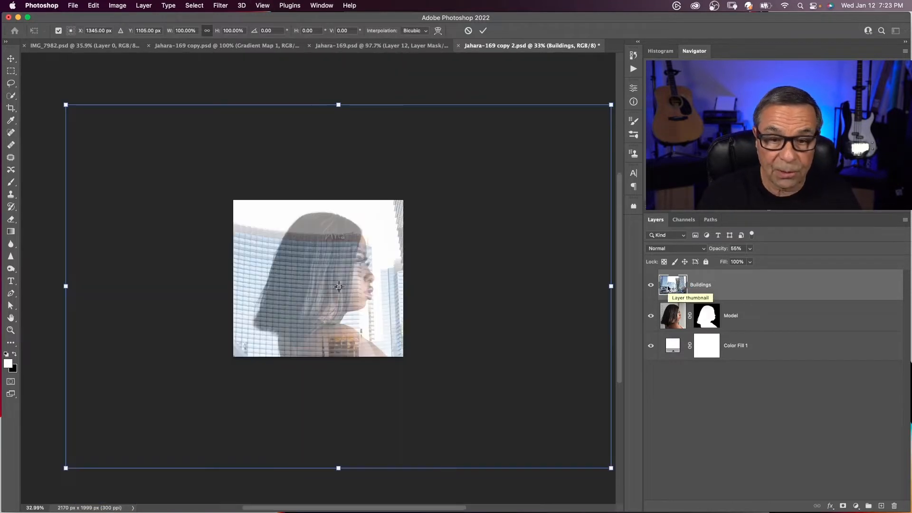
{"action": "left_click_drag", "start_coordinate": [610, 105], "coordinate": [509, 172]}
{"action": "left_click_drag", "start_coordinate": [65, 468], "coordinate": [186, 381]}
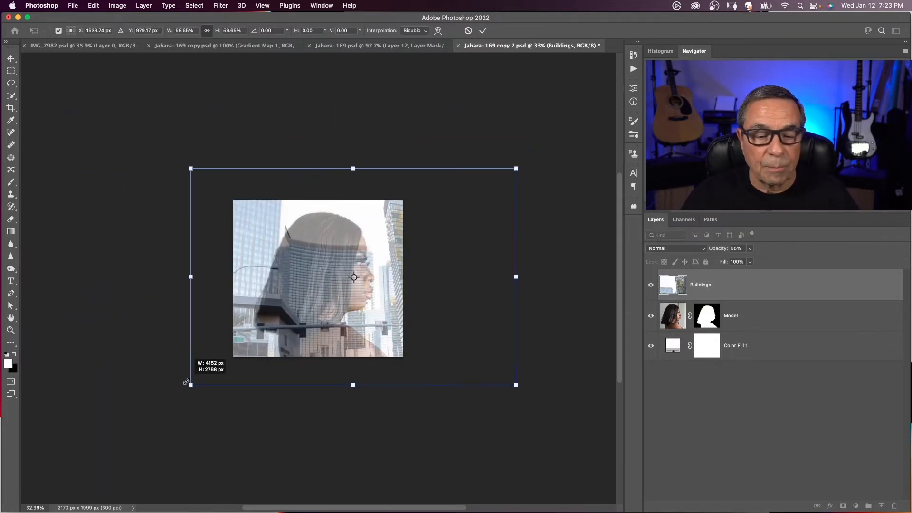
{"action": "left_click_drag", "start_coordinate": [515, 385], "coordinate": [478, 360]}
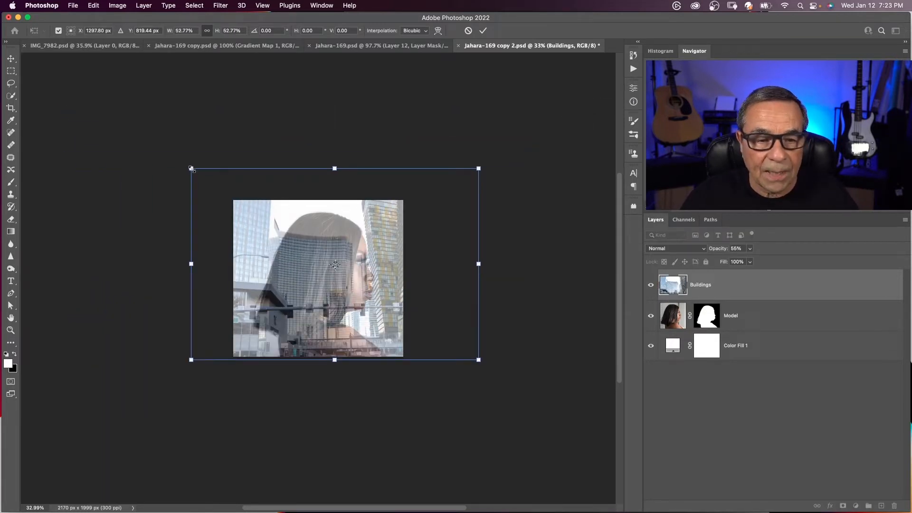
{"action": "left_click_drag", "start_coordinate": [191, 169], "coordinate": [219, 186]}
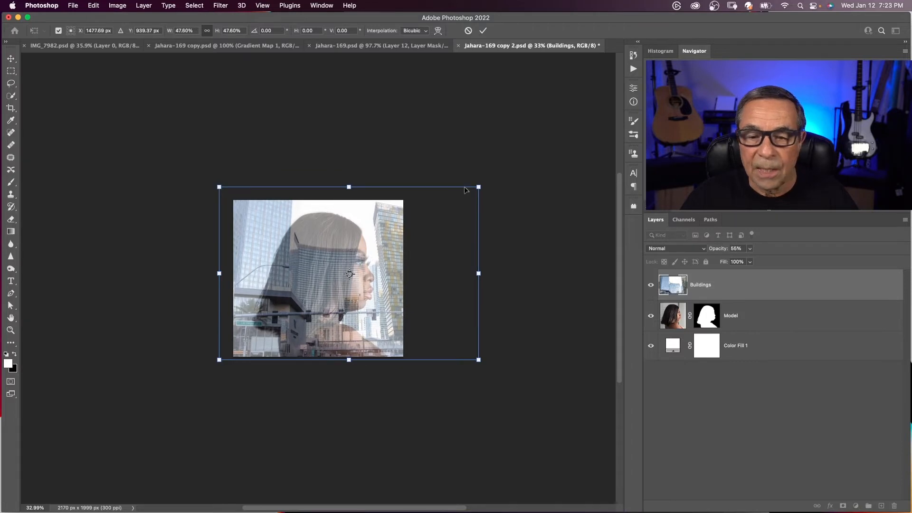
{"action": "left_click_drag", "start_coordinate": [479, 187], "coordinate": [464, 195]}
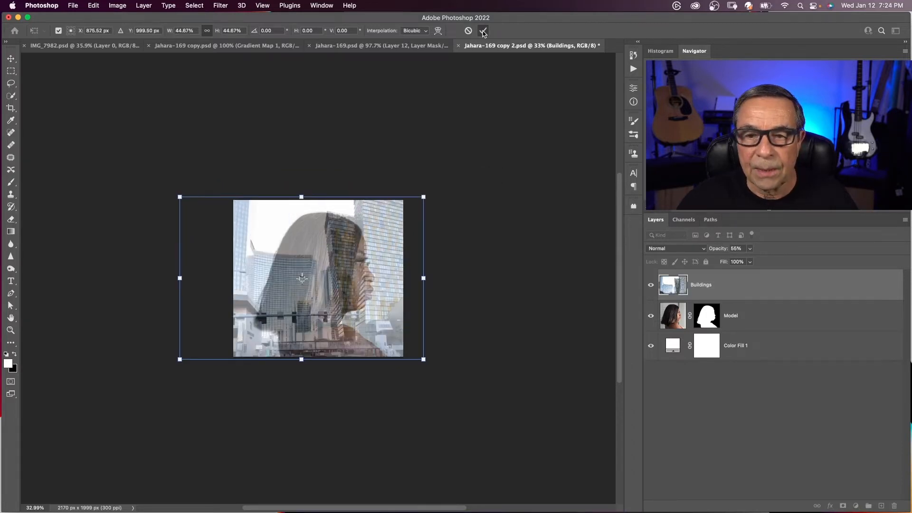
{"action": "left_click", "coordinate": [483, 31]}
- Clip the Buildings layer to the Model layer so the city shows only inside the model's silhouette
{"action": "key", "text": "super+plus"}
{"action": "key", "text": "super+plus"}
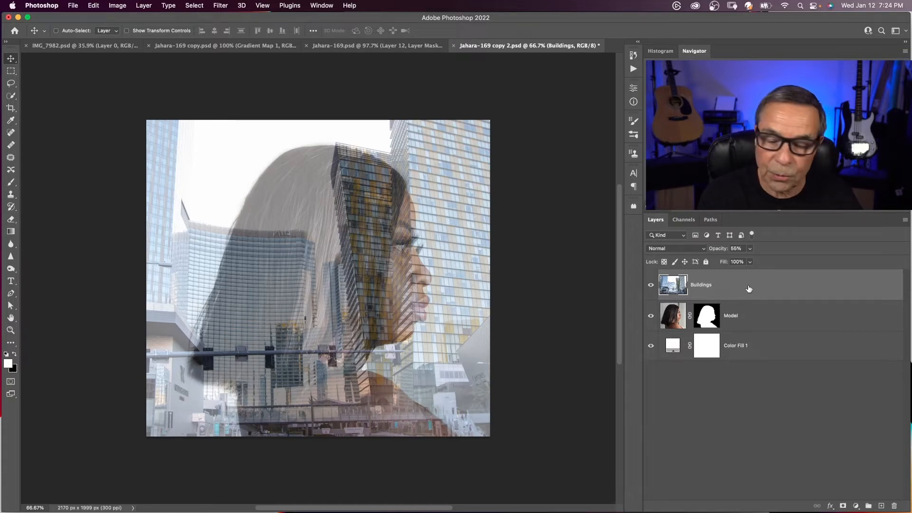
{"action": "left_click_drag", "start_coordinate": [749, 288], "coordinate": [751, 298]}
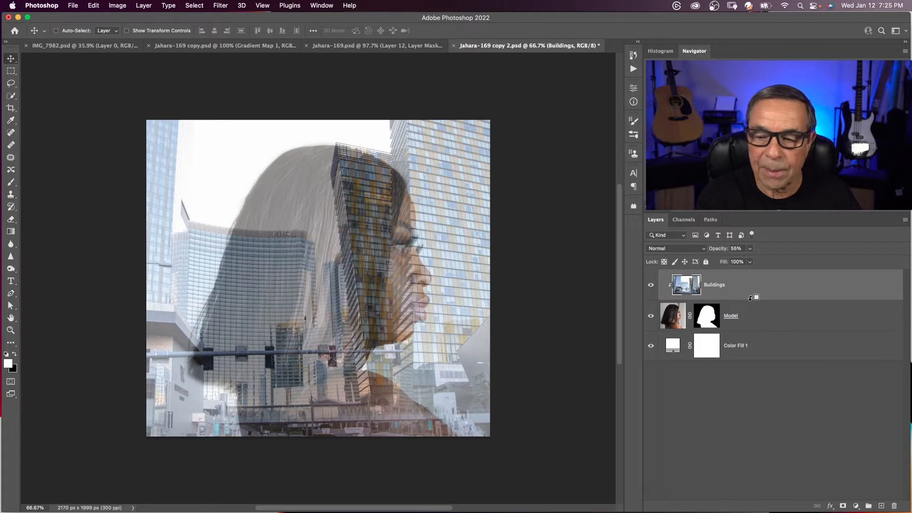
{"action": "left_click", "coordinate": [751, 297], "text": "alt"}
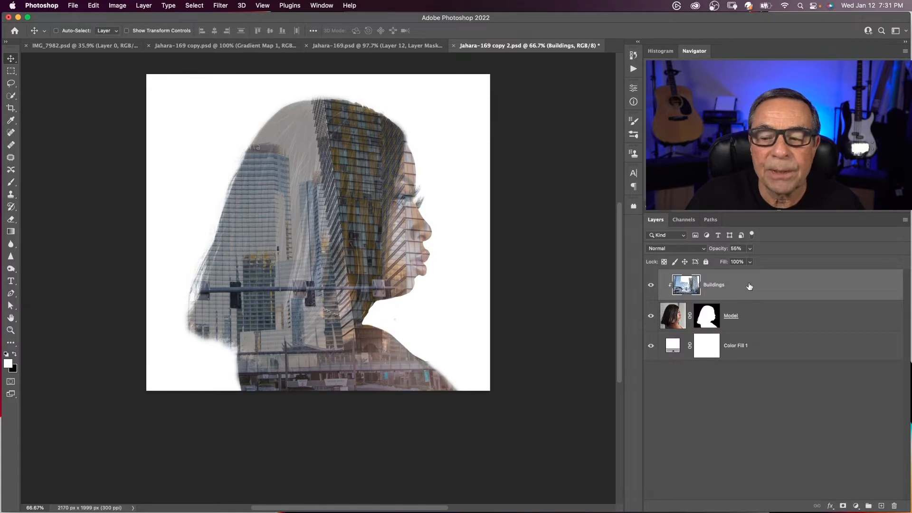
- Duplicate the Buildings layer and clip the copy to the Model layer as well
{"action": "key", "text": "super+j"}
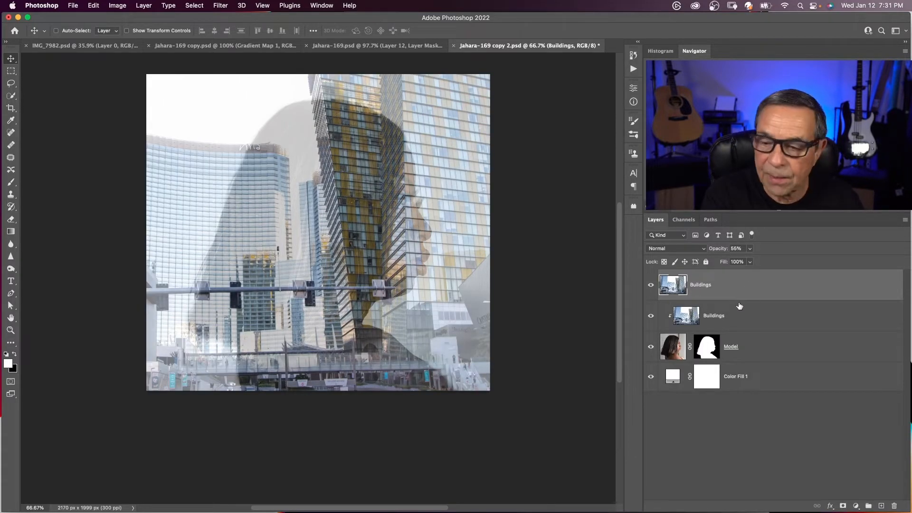
{"action": "left_click", "coordinate": [739, 303], "text": "alt"}
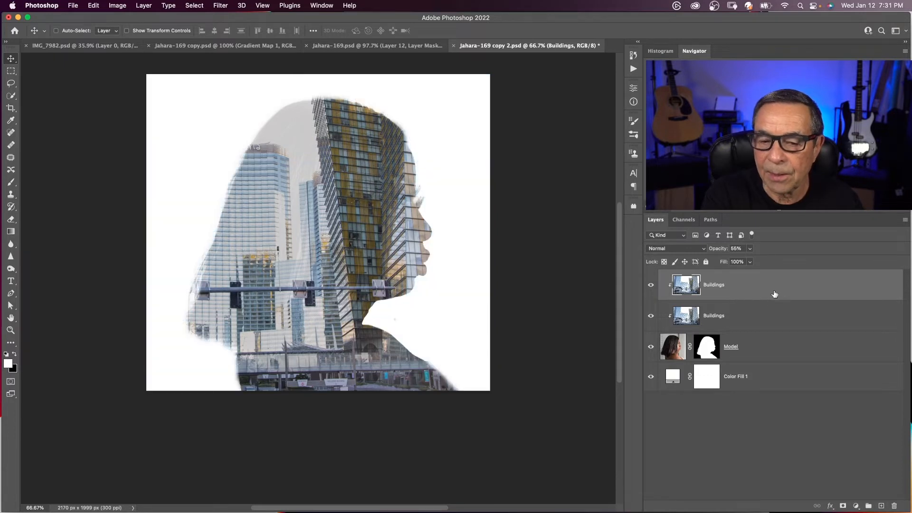
- Flip the upper Buildings copy vertically with Free Transform and reposition it so its inverted towers cover the model's neck and shoulder
{"action": "scroll", "coordinate": [766, 303], "scroll_direction": "down", "scroll_amount": 2}
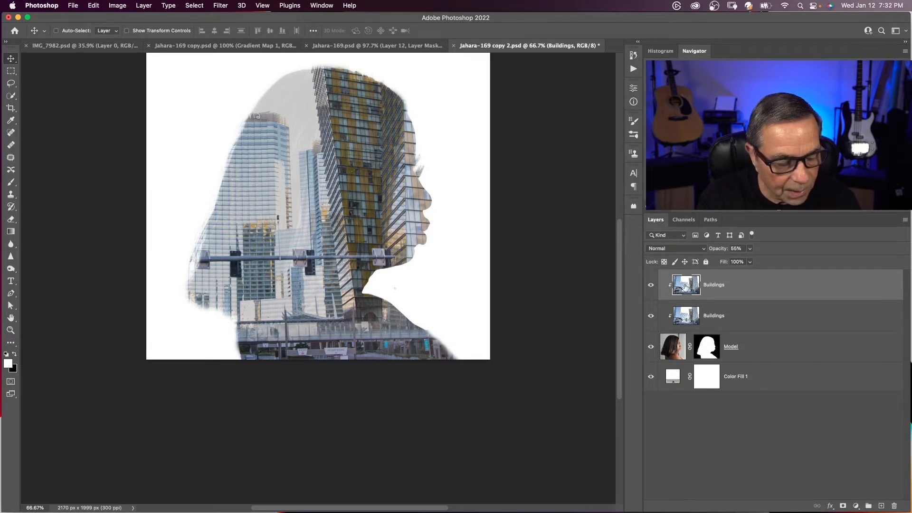
{"action": "key", "text": "super+t"}
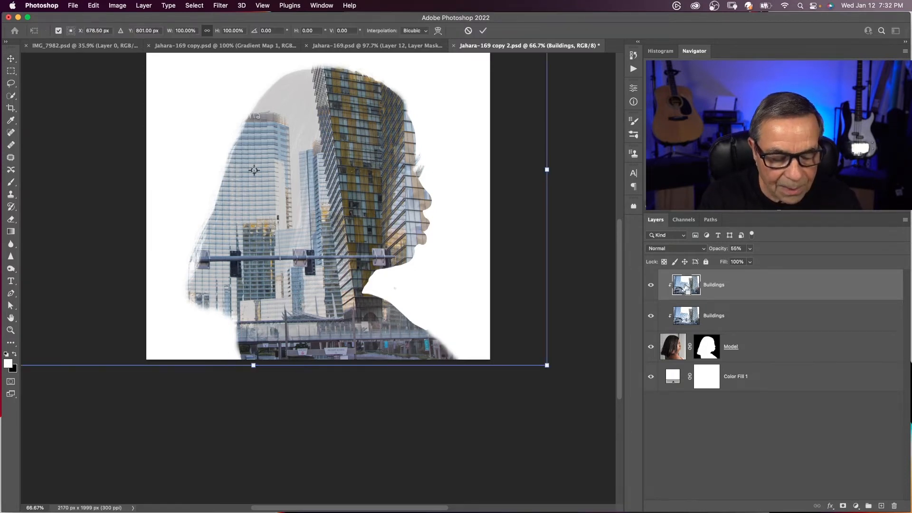
{"action": "key", "text": "super+0"}
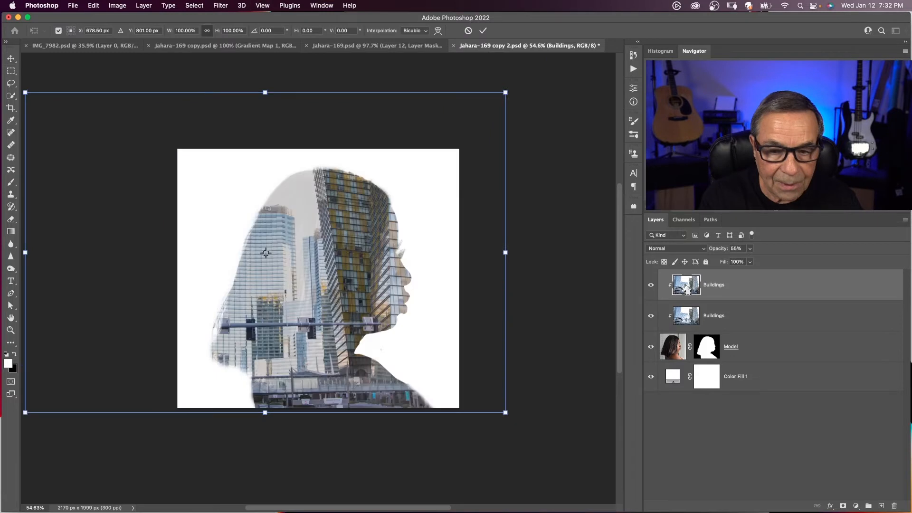
{"action": "right_click", "coordinate": [425, 355]}
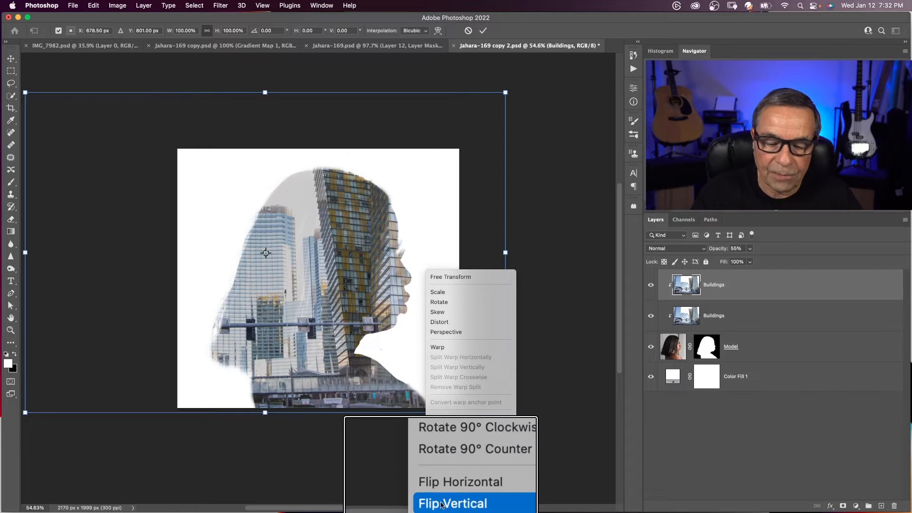
{"action": "left_click", "coordinate": [441, 462]}
{"action": "key", "text": "Return"}
{"action": "left_click_drag", "start_coordinate": [319, 301], "coordinate": [298, 309]}
{"action": "scroll", "coordinate": [297, 309], "scroll_direction": "down", "scroll_amount": 1}
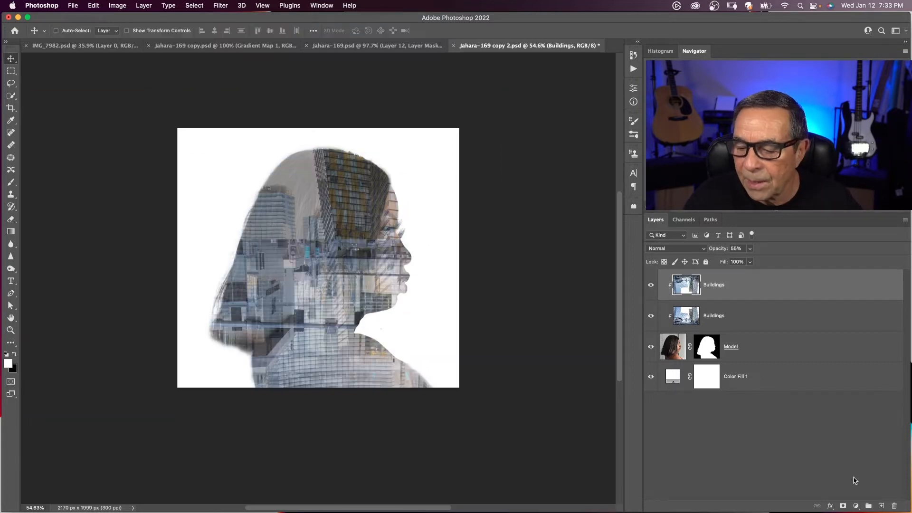
- Add a layer mask to the upper Buildings layer and paint black with a 400 px brush across the lower hair, face and neck
{"action": "left_click", "coordinate": [842, 506]}
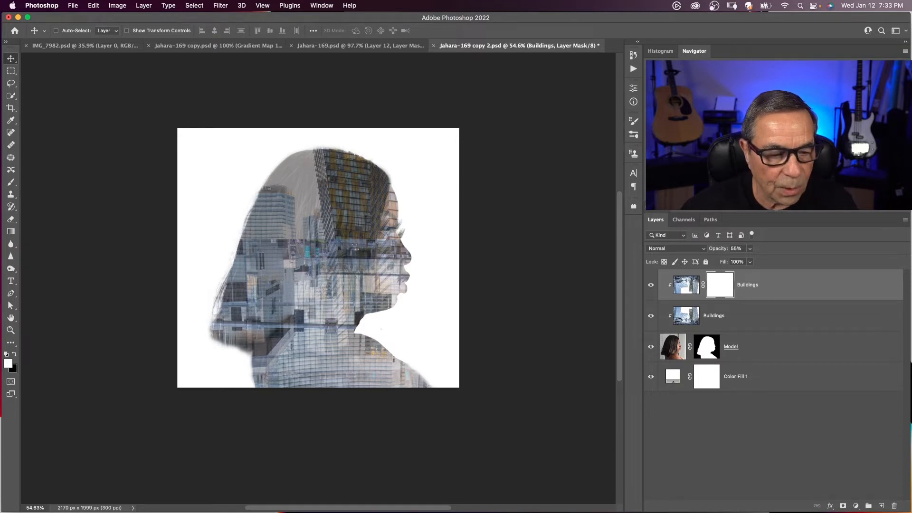
{"action": "left_click", "coordinate": [14, 354]}
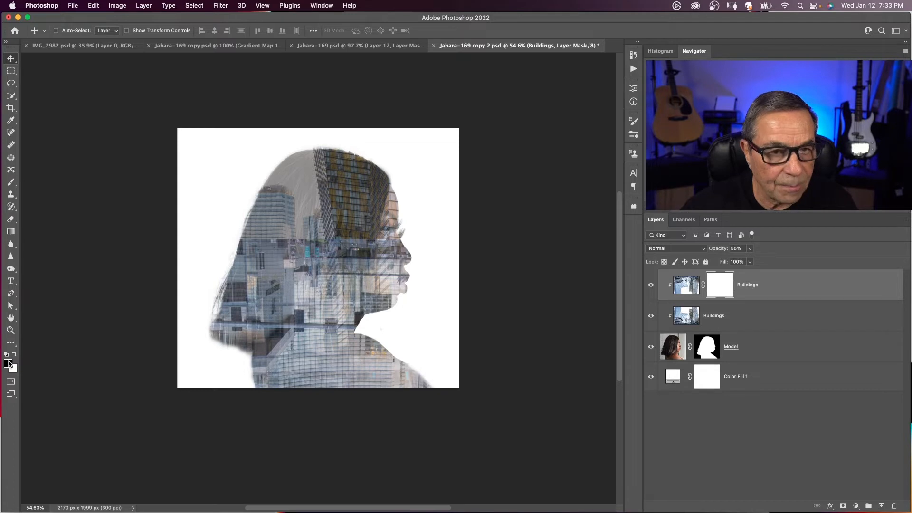
{"action": "key", "text": "b"}
{"action": "key", "text": "bracketright"}
{"action": "key", "text": "bracketright"}
{"action": "key", "text": "bracketright"}
{"action": "key", "text": "bracketright"}
{"action": "key", "text": "bracketright"}
{"action": "key", "text": "bracketright"}
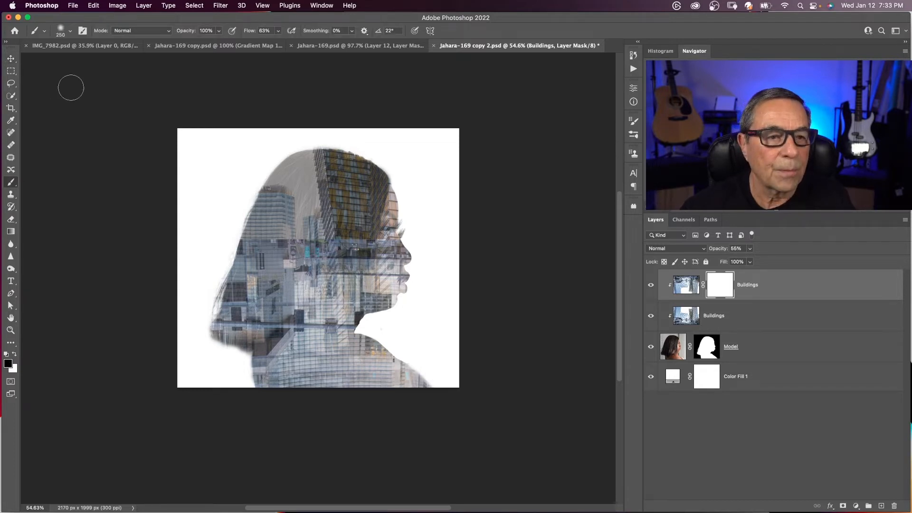
{"action": "mouse_move", "coordinate": [232, 254]}
{"action": "left_mouse_down"}
{"action": "mouse_move", "coordinate": [413, 261]}
{"action": "mouse_move", "coordinate": [278, 263]}
{"action": "mouse_move", "coordinate": [379, 283]}
{"action": "mouse_move", "coordinate": [370, 293]}
{"action": "mouse_move", "coordinate": [236, 297]}
{"action": "mouse_move", "coordinate": [278, 297]}
{"action": "left_mouse_up"}
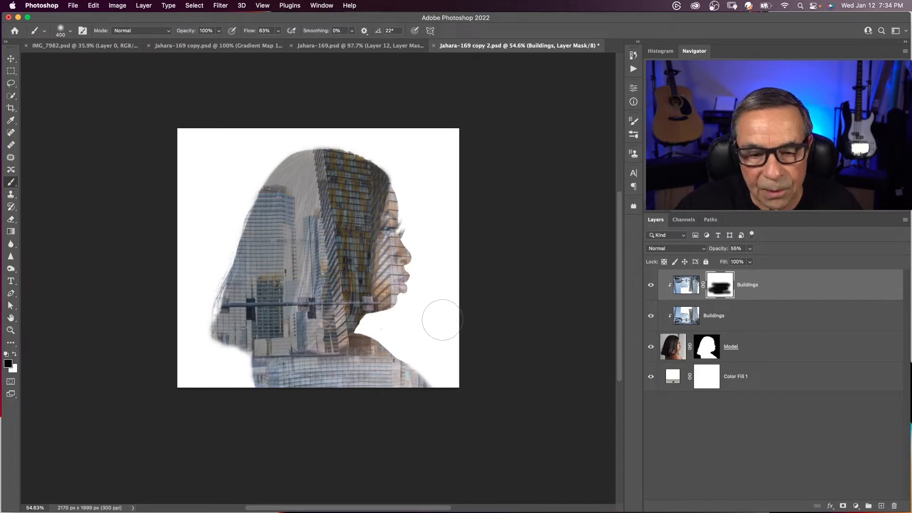
- Add a layer mask to the lower Buildings layer and paint black over the model's face with a 300 px brush
{"action": "left_click", "coordinate": [750, 317]}
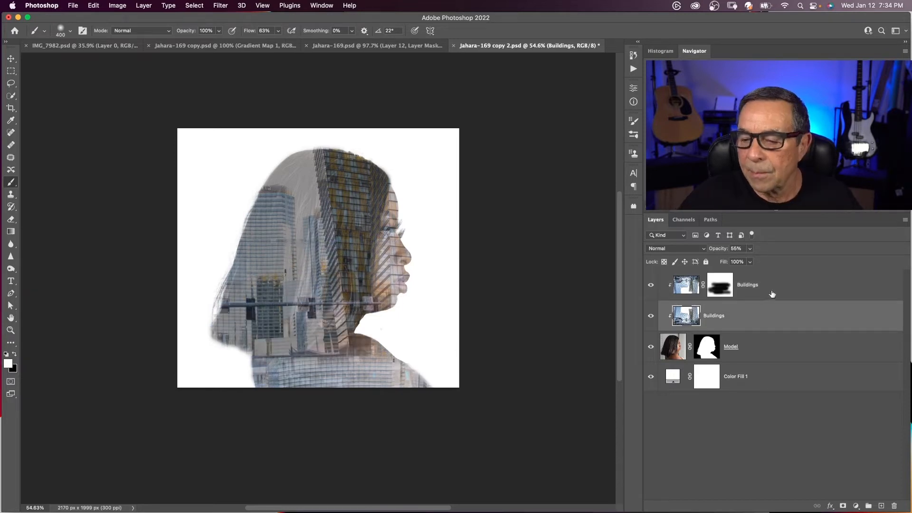
{"action": "left_click", "coordinate": [775, 293]}
{"action": "left_click", "coordinate": [765, 315]}
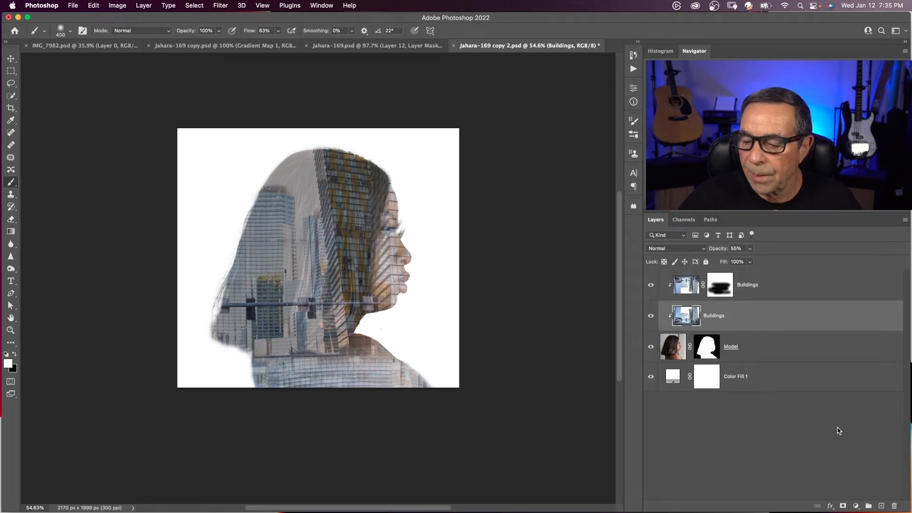
{"action": "left_click", "coordinate": [843, 506]}
{"action": "key", "text": "x"}
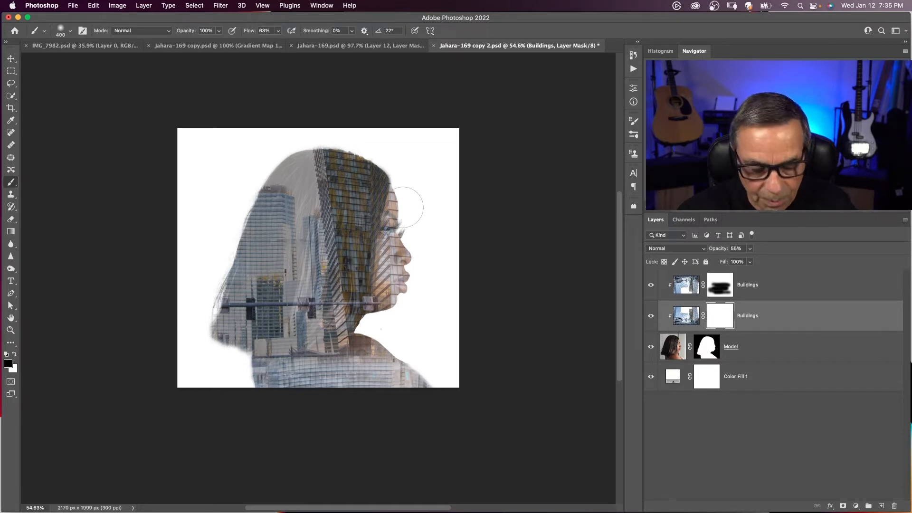
{"action": "key", "text": "bracketleft"}
{"action": "mouse_move", "coordinate": [398, 207]}
{"action": "left_mouse_down"}
{"action": "mouse_move", "coordinate": [406, 237]}
{"action": "mouse_move", "coordinate": [380, 256]}
{"action": "mouse_move", "coordinate": [396, 289]}
{"action": "mouse_move", "coordinate": [390, 311]}
{"action": "mouse_move", "coordinate": [406, 299]}
{"action": "left_mouse_up"}
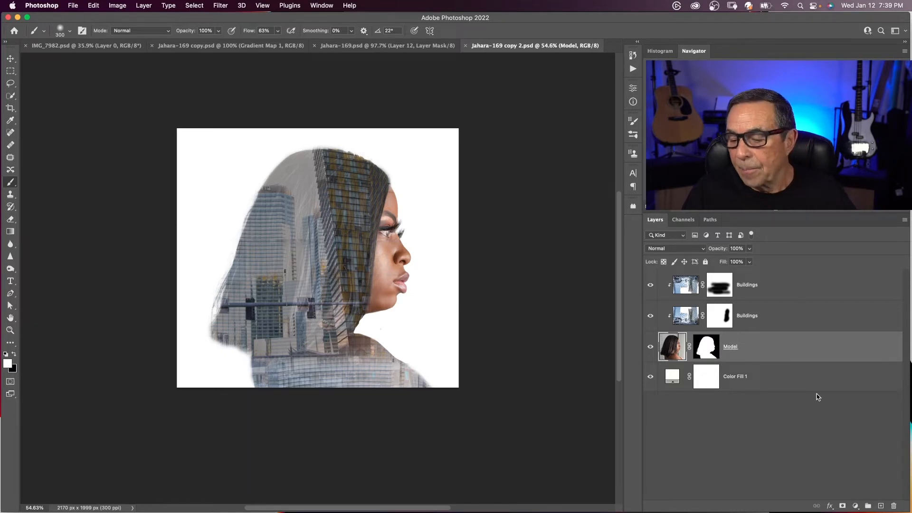
- Add a Black & White adjustment clipped directly above the Model layer to desaturate the face
{"action": "left_click", "coordinate": [856, 506]}
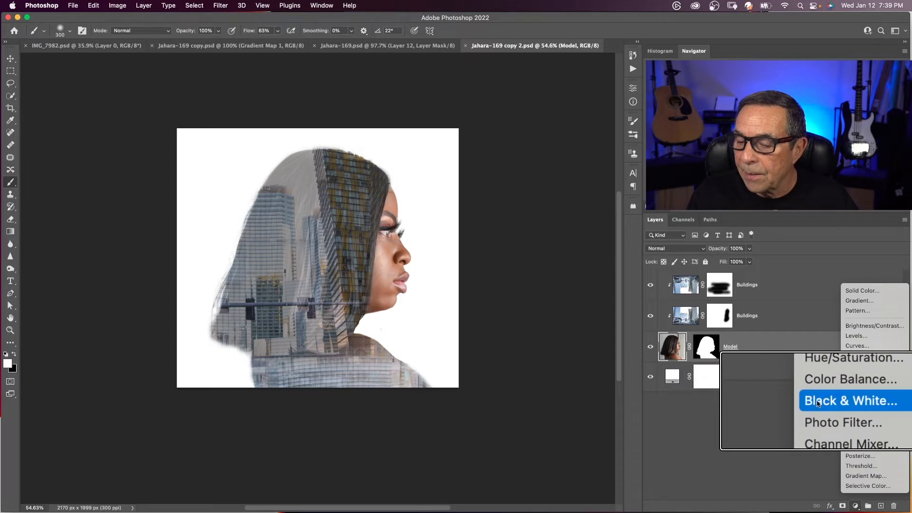
{"action": "left_click", "coordinate": [817, 404]}
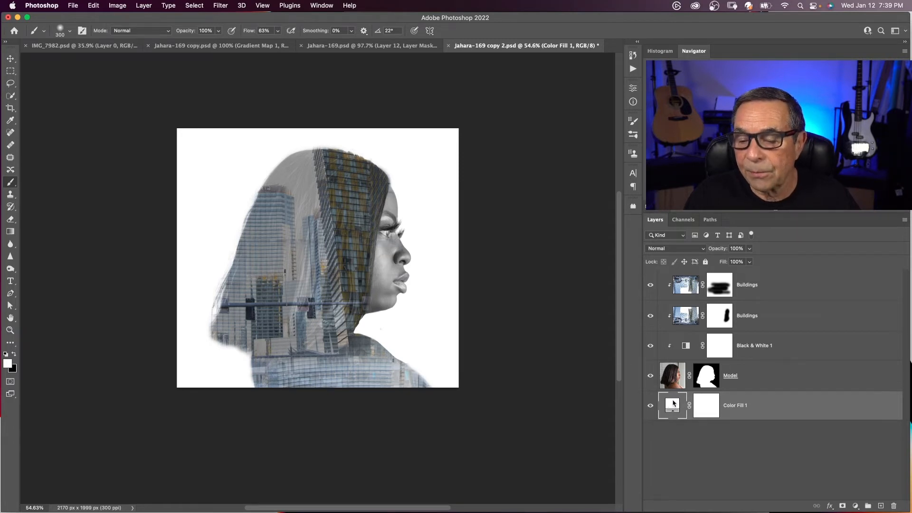
- Change the Color Fill 1 background to light gray #c5c7c9
{"action": "double_click", "coordinate": [673, 403]}
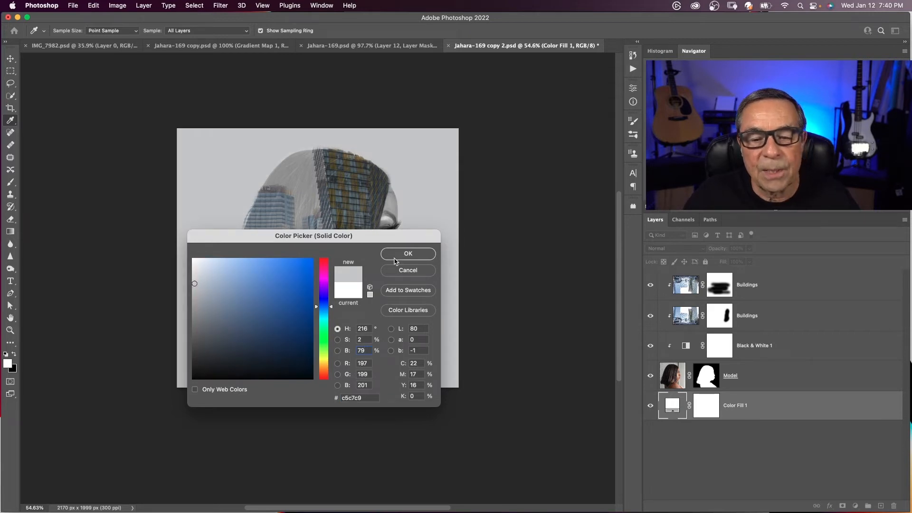
{"action": "left_click", "coordinate": [408, 253]}
- Paint black on the Model layer's mask with a 60 px brush to clean up the lower back edge of the hair
{"action": "key", "text": "b"}
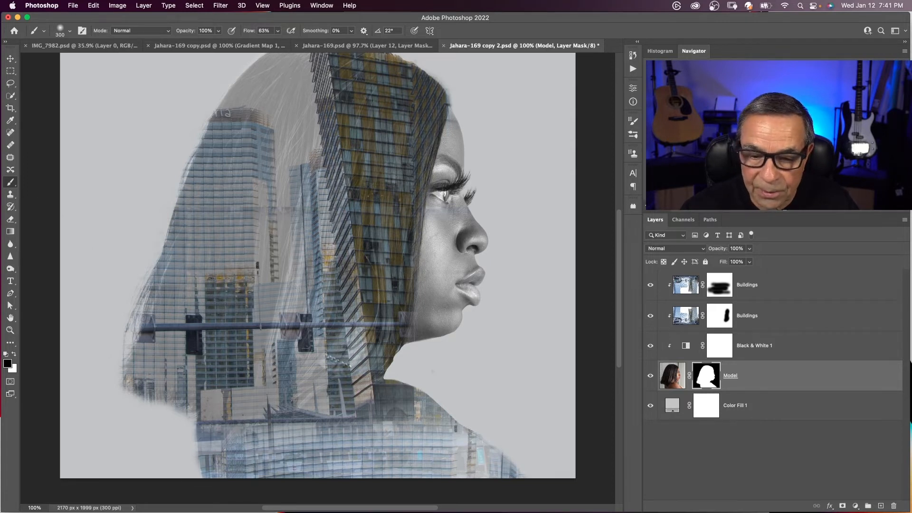
{"action": "key", "text": "bracketleft"}
{"action": "key", "text": "bracketleft"}
{"action": "key", "text": "bracketleft"}
{"action": "key", "text": "bracketleft"}
{"action": "key", "text": "bracketleft"}
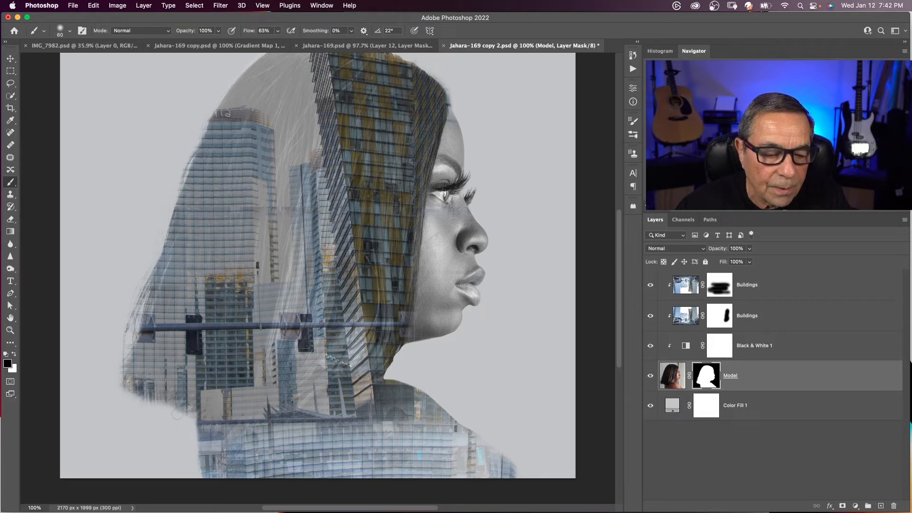
{"action": "left_click_drag", "start_coordinate": [177, 414], "coordinate": [161, 413]}
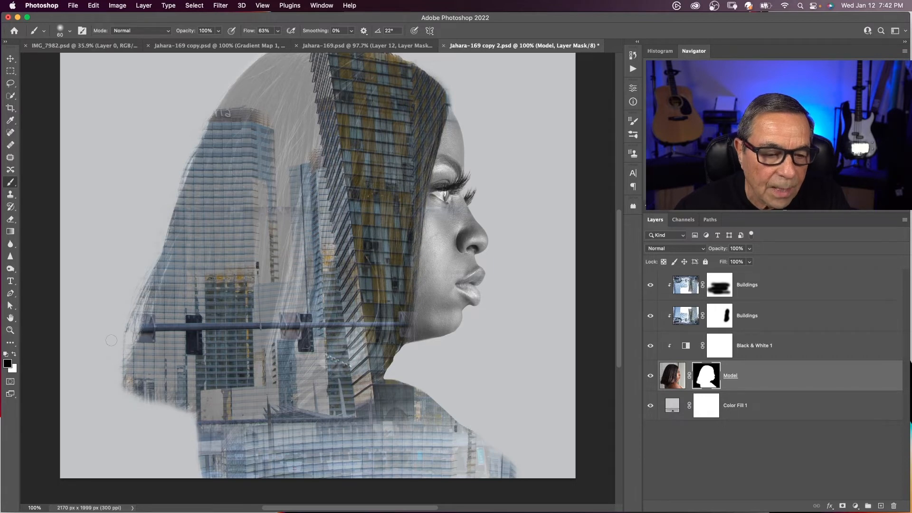
- Add a Levels adjustment clipped above the Model layer and lower its white output level to darken the model's highlights
{"action": "scroll", "coordinate": [118, 341], "scroll_direction": "up", "scroll_amount": 2}
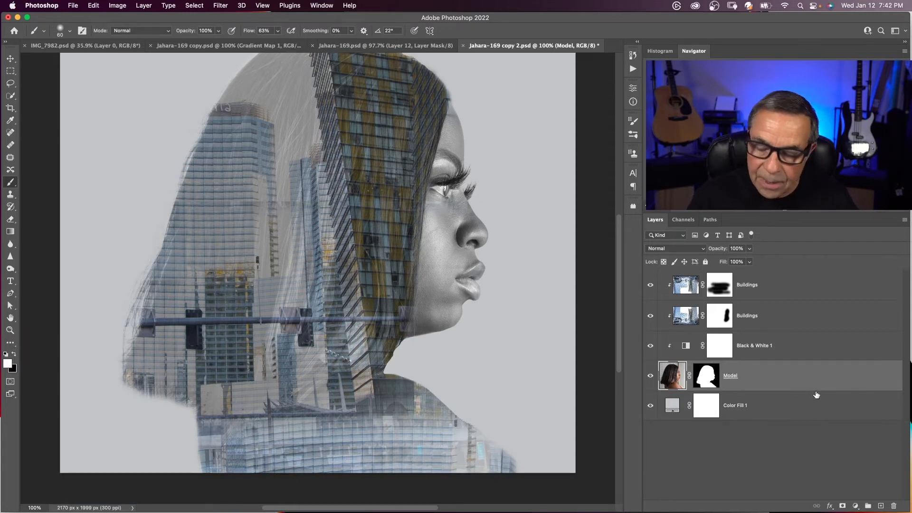
{"action": "left_click", "coordinate": [855, 506]}
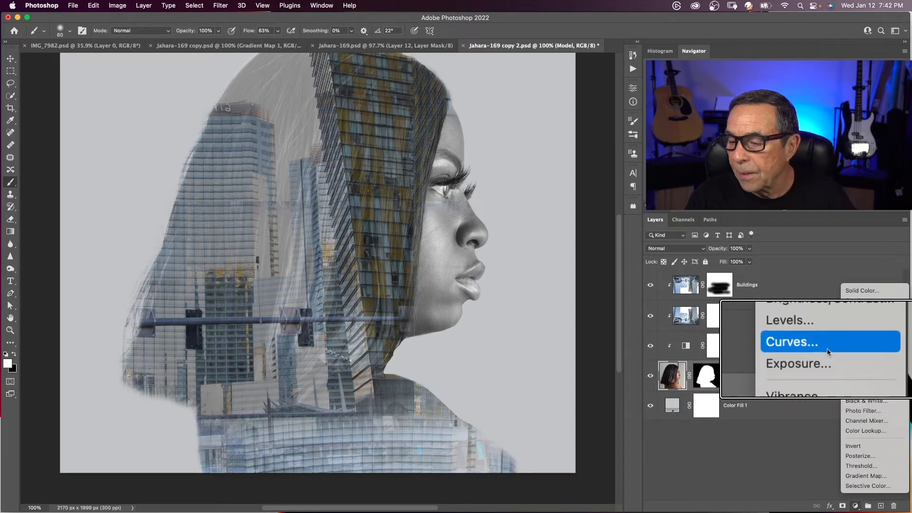
{"action": "left_click", "coordinate": [852, 336]}
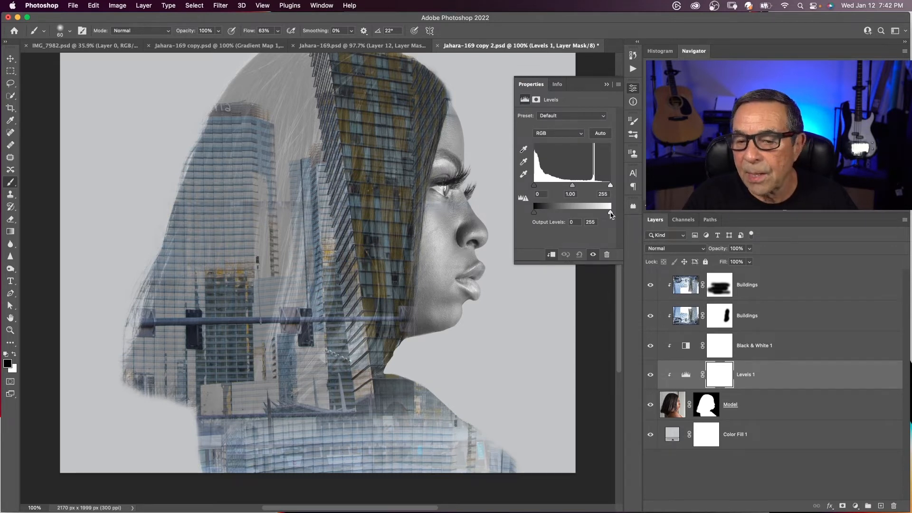
{"action": "left_click_drag", "start_coordinate": [611, 214], "coordinate": [589, 214]}
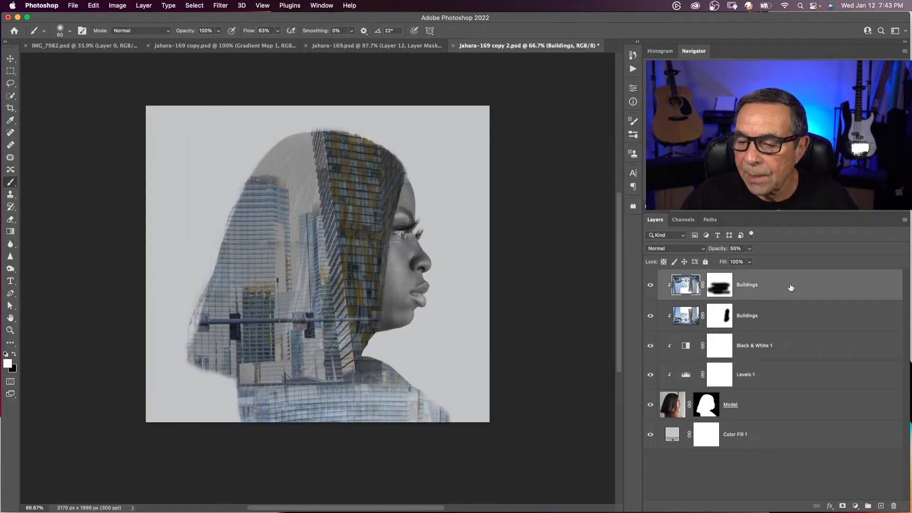
- Add a Black & White adjustment with default settings above all layers to desaturate the whole composite
{"action": "left_click", "coordinate": [855, 505]}
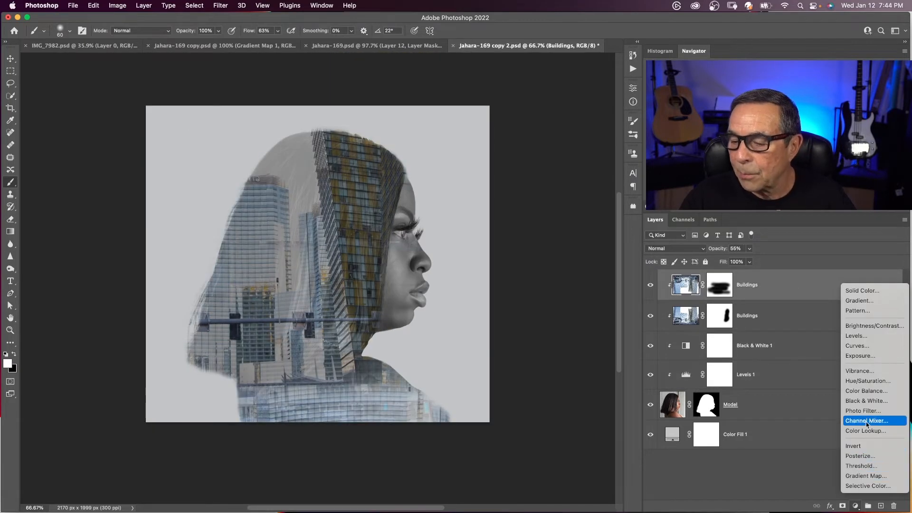
{"action": "left_click", "coordinate": [867, 403]}
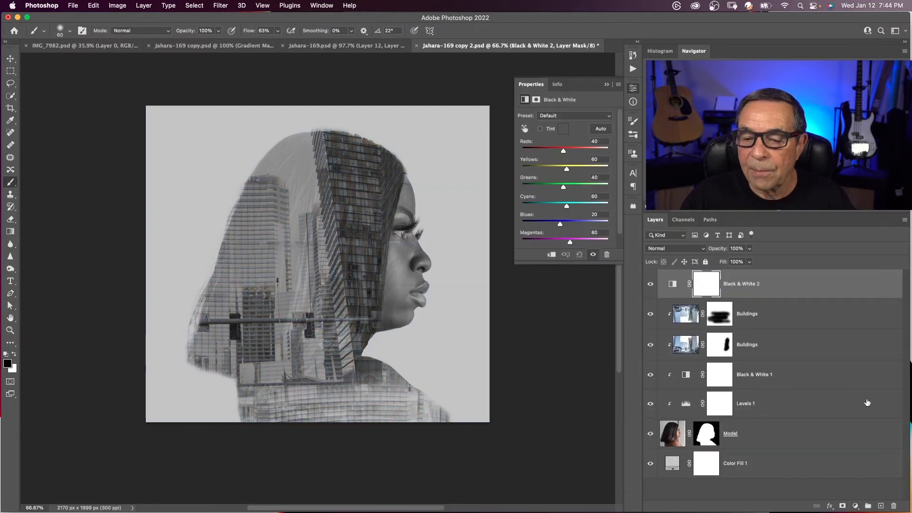
{"action": "left_click", "coordinate": [773, 295]}
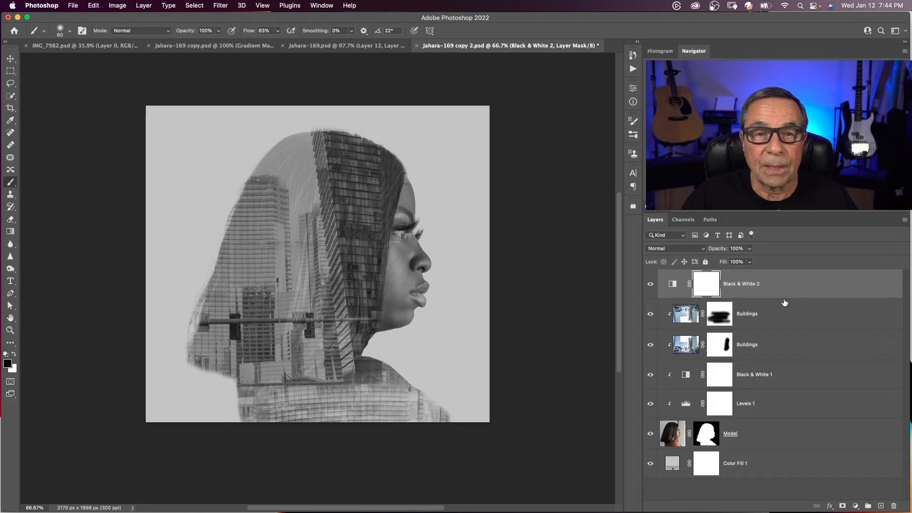
{"action": "left_click", "coordinate": [783, 318]}
{"action": "key", "text": "x"}
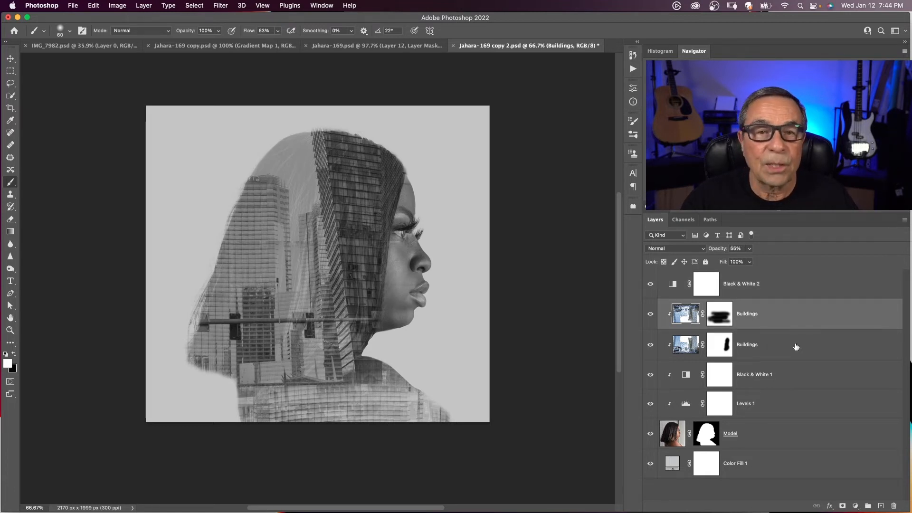
- Add a Gradient Map adjustment above the Black & White 2 layer and open its gradient for editing
{"action": "left_click", "coordinate": [803, 289]}
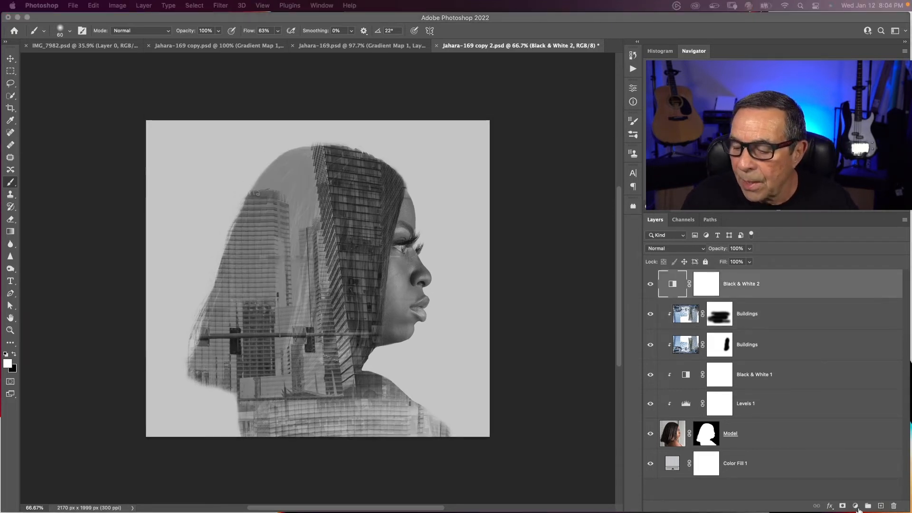
{"action": "left_click", "coordinate": [856, 506]}
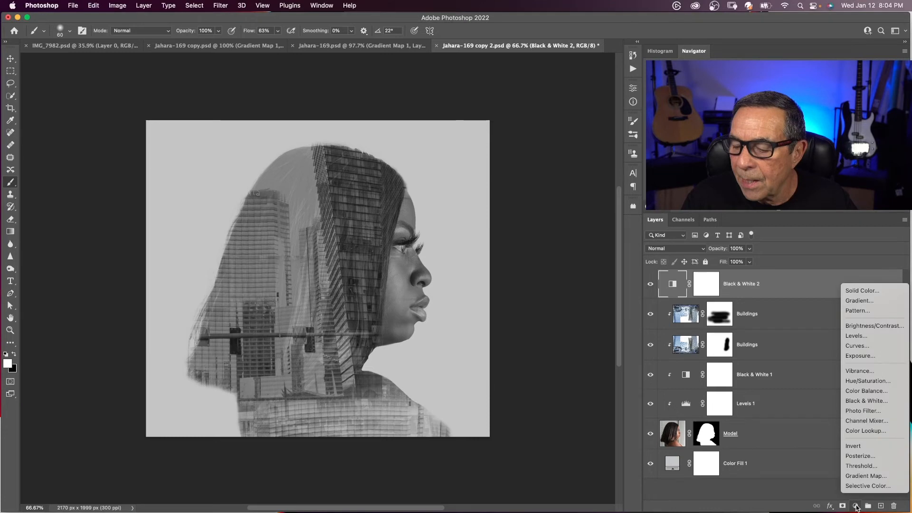
{"action": "left_click", "coordinate": [854, 477]}
{"action": "left_click", "coordinate": [577, 123]}
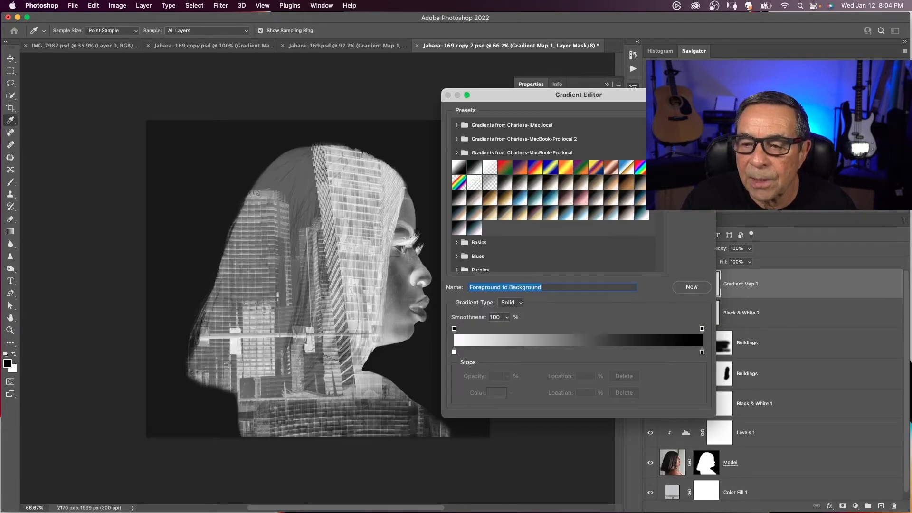
- Apply the Copper 2 gradient from the legacy Photographic Toning presets to the Gradient Map
{"action": "scroll", "coordinate": [522, 214], "scroll_direction": "down", "scroll_amount": 10}
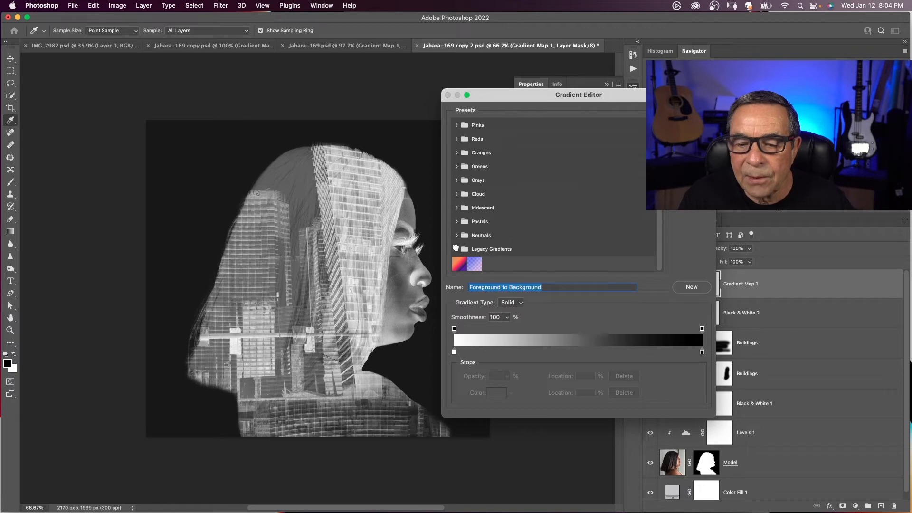
{"action": "left_click", "coordinate": [456, 249]}
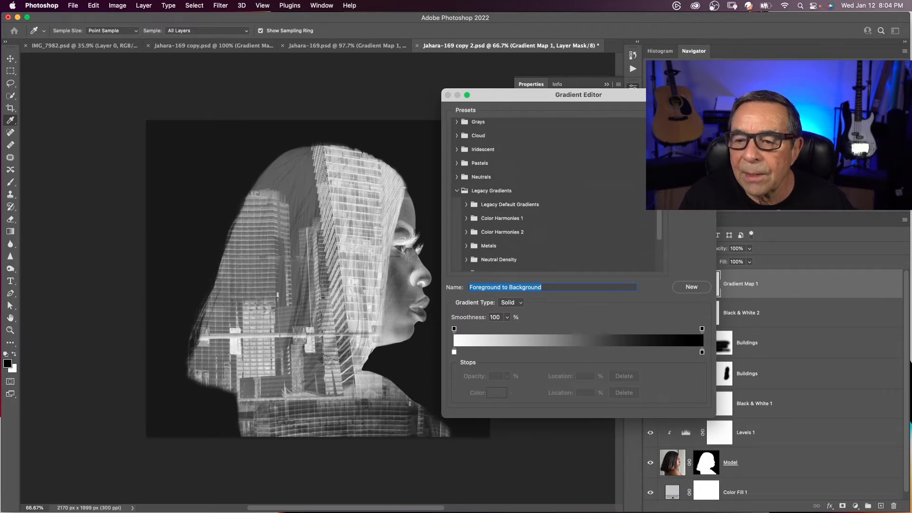
{"action": "left_click", "coordinate": [691, 130]}
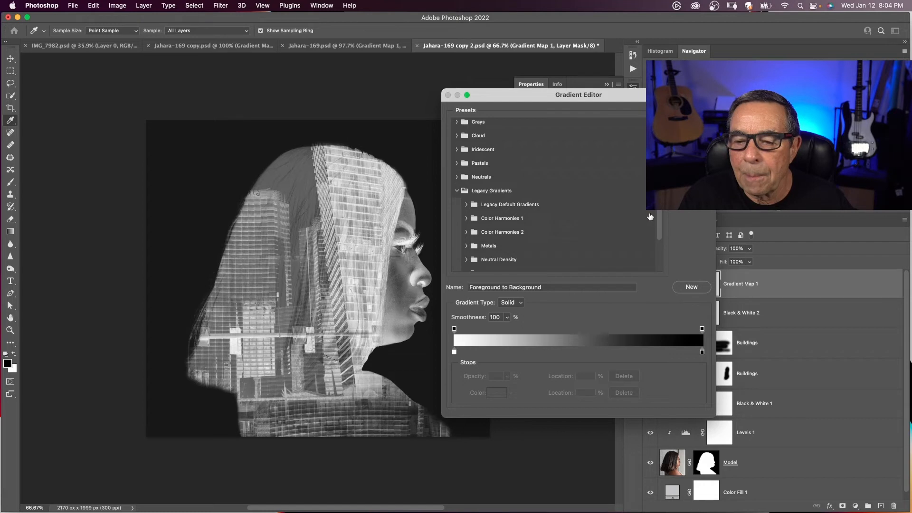
{"action": "left_click_drag", "start_coordinate": [663, 215], "coordinate": [662, 250]}
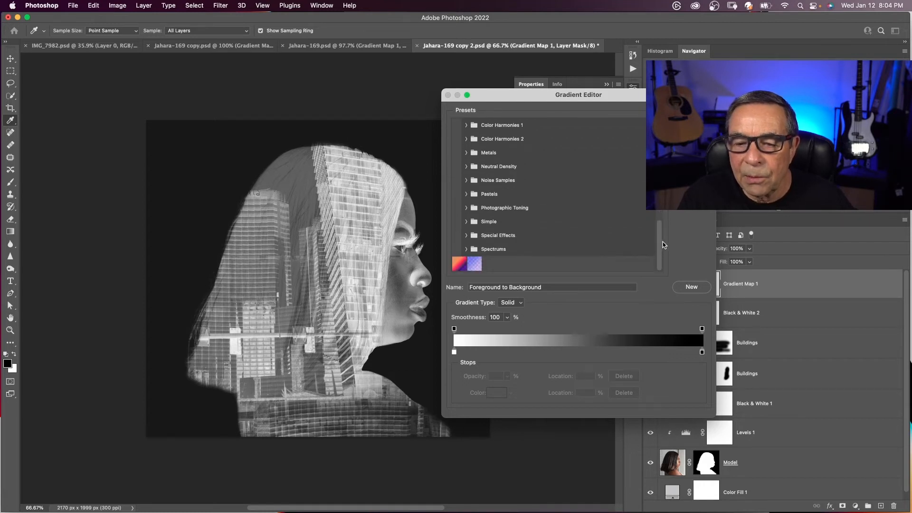
{"action": "left_click", "coordinate": [466, 208]}
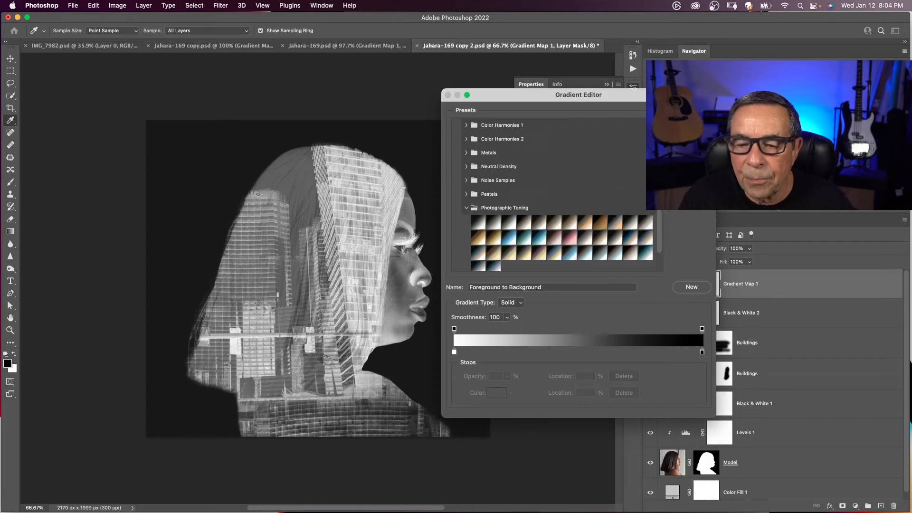
{"action": "scroll", "coordinate": [663, 226], "scroll_direction": "down", "scroll_amount": 3}
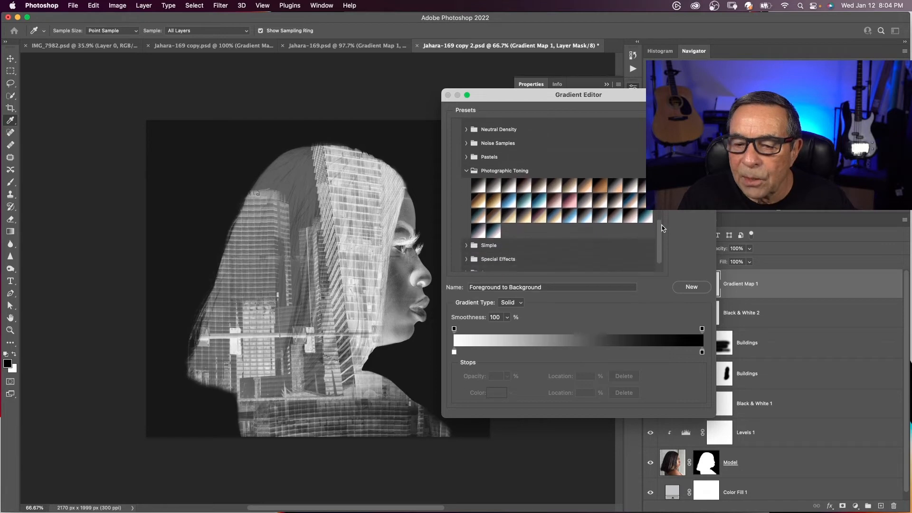
{"action": "left_click", "coordinate": [569, 183]}
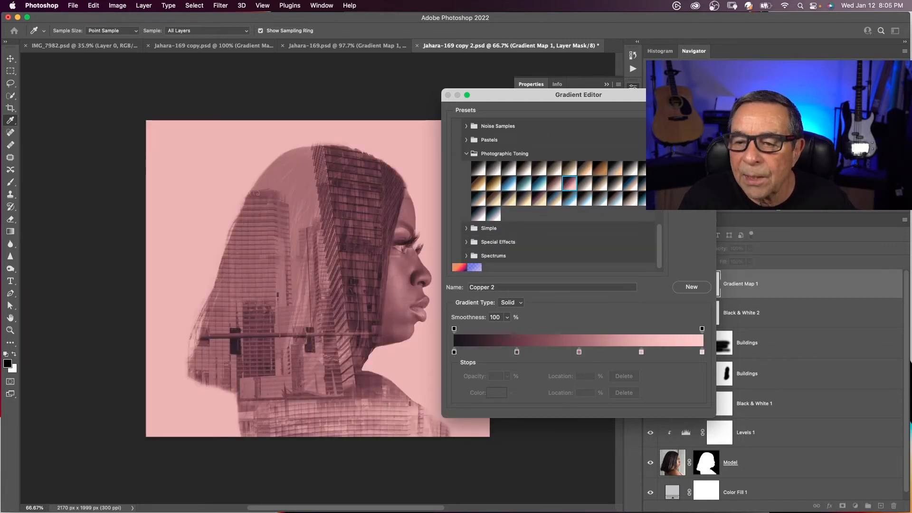
{"action": "key", "text": "Return"}
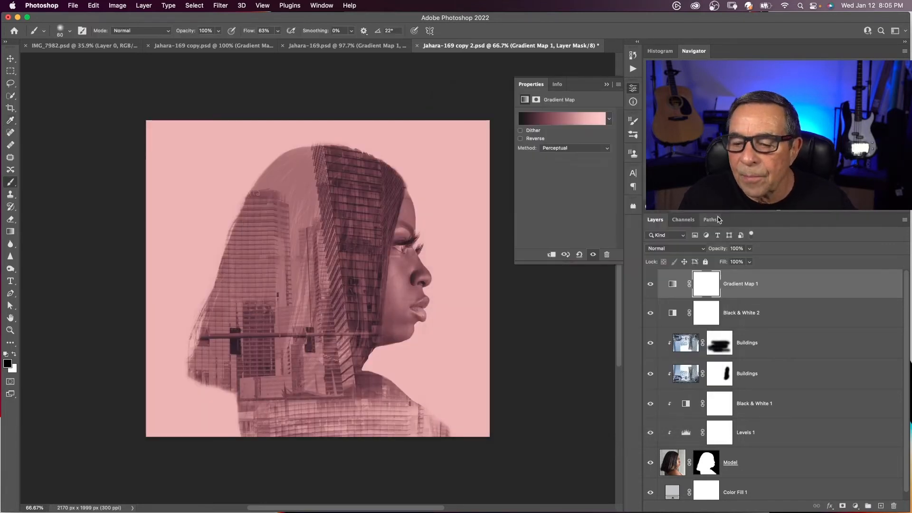
- Lower the Gradient Map 1 layer's opacity to 27% and hide the Black & White 2 layer
{"action": "left_click", "coordinate": [749, 248]}
{"action": "mouse_move", "coordinate": [750, 263]}
{"action": "left_mouse_down"}
{"action": "mouse_move", "coordinate": [712, 263]}
{"action": "mouse_move", "coordinate": [754, 261]}
{"action": "left_mouse_up"}
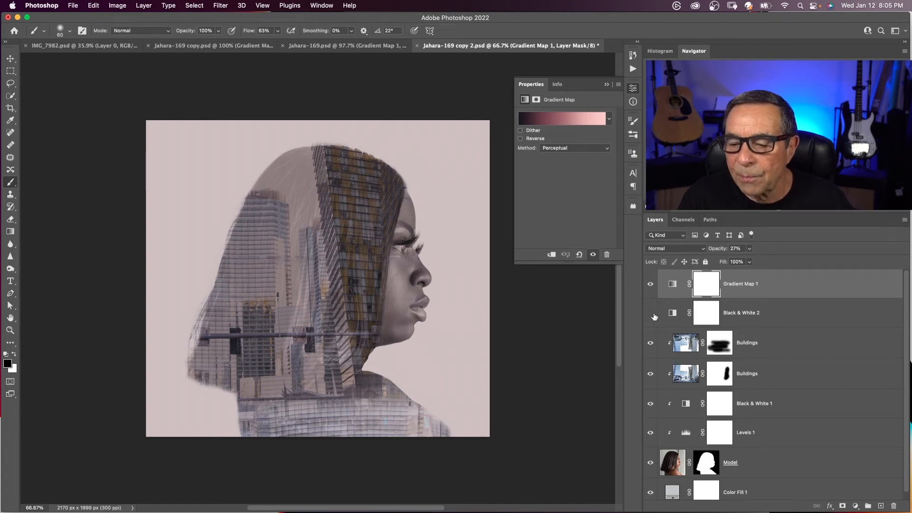
{"action": "left_click", "coordinate": [778, 318]}
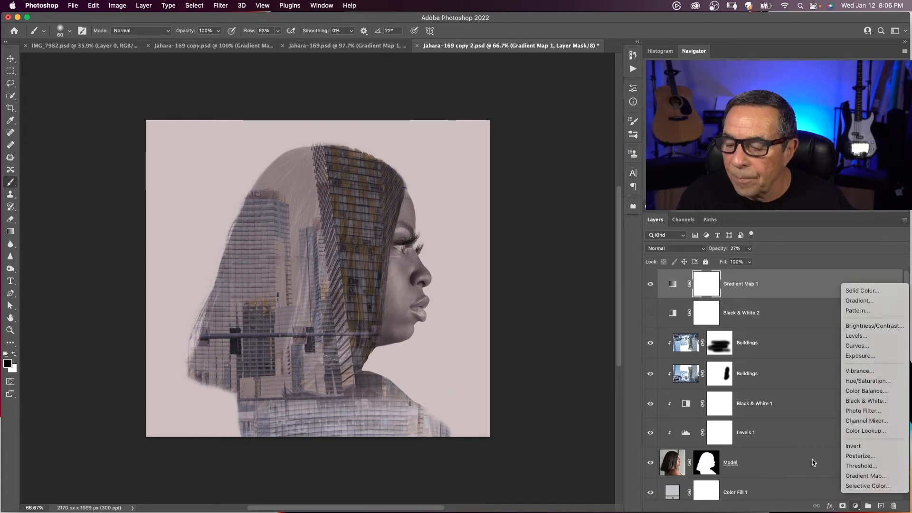
- Add a Levels adjustment above Gradient Map 1 and shift its midtone level to darken the whole image slightly
{"action": "left_click", "coordinate": [814, 460]}
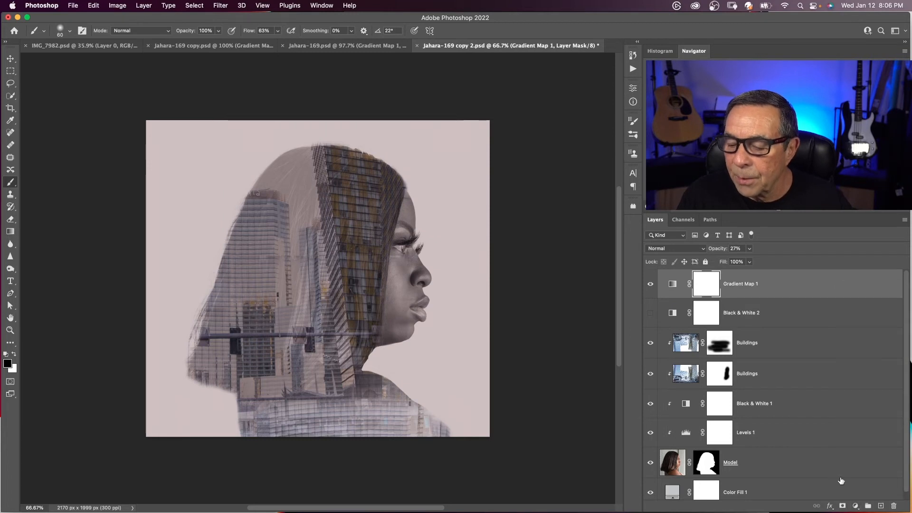
{"action": "left_click", "coordinate": [856, 507]}
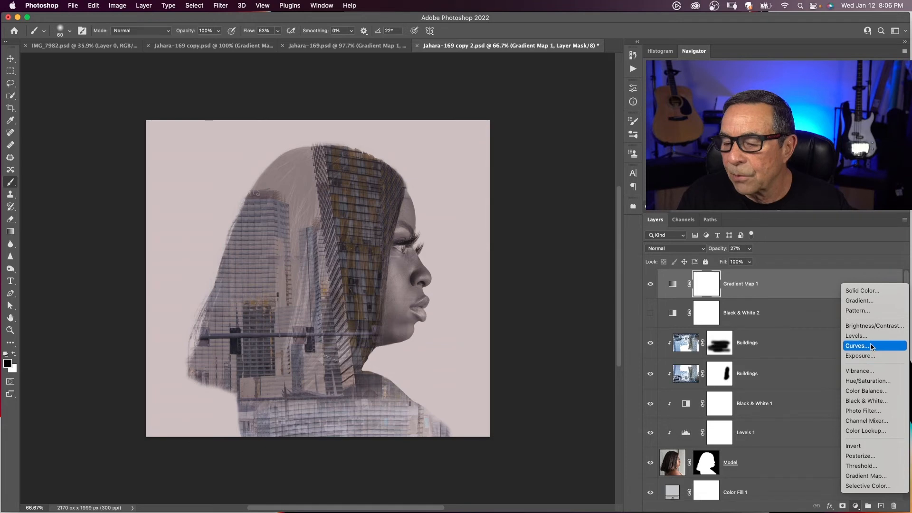
{"action": "left_click", "coordinate": [856, 335]}
{"action": "left_click_drag", "start_coordinate": [611, 214], "coordinate": [616, 215]}
{"action": "left_click_drag", "start_coordinate": [574, 185], "coordinate": [577, 187]}
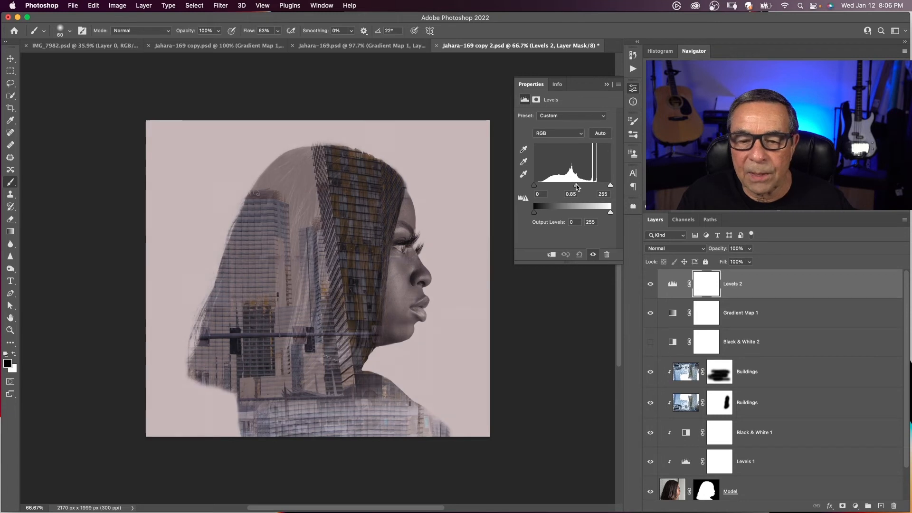
{"action": "left_click_drag", "start_coordinate": [577, 187], "coordinate": [575, 187]}
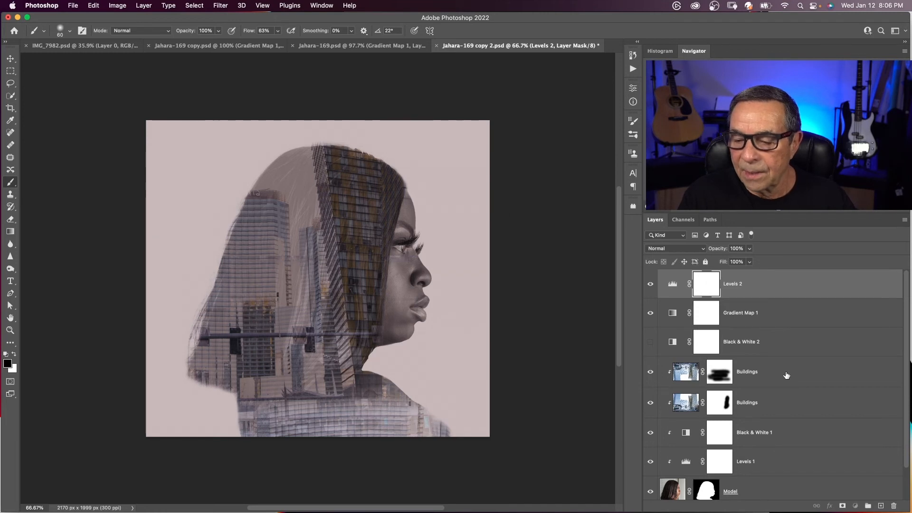
- Select both Buildings layers and set their blending mode to Lighten
{"action": "left_click", "coordinate": [787, 375]}
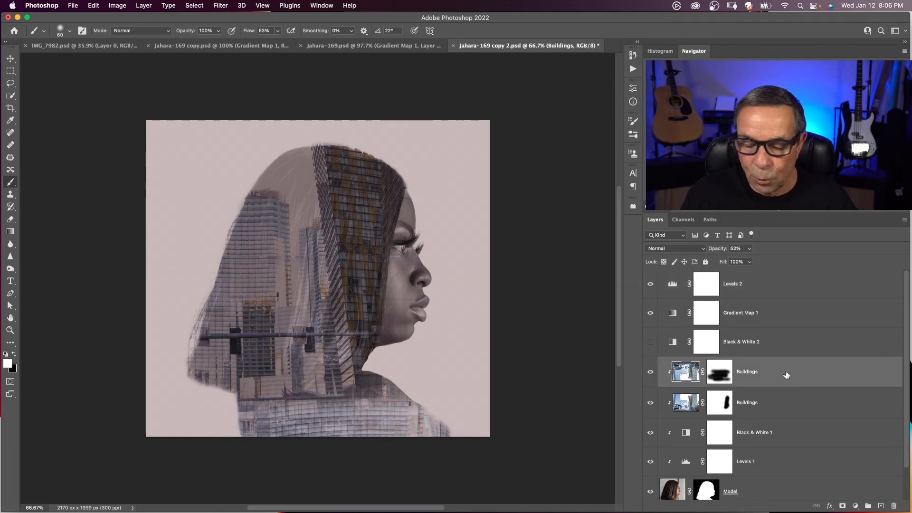
{"action": "left_click", "coordinate": [792, 406], "text": "shift"}
{"action": "left_click", "coordinate": [697, 249]}
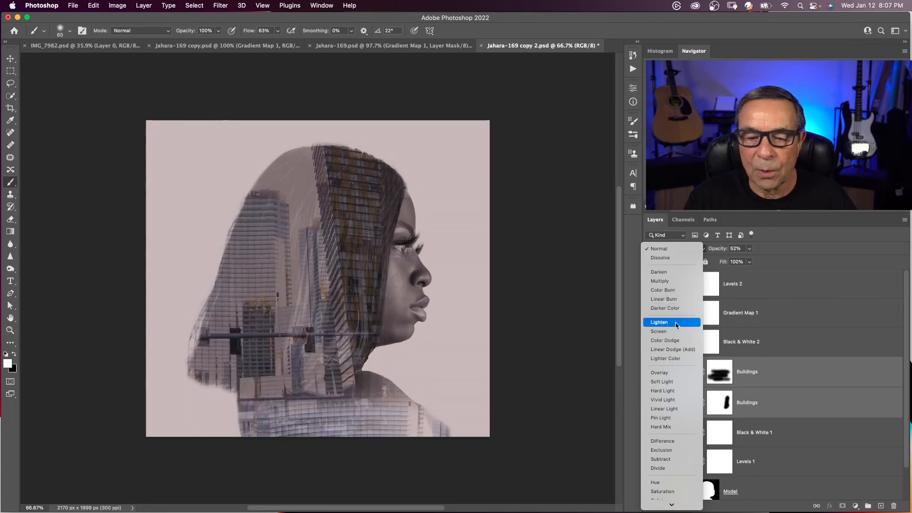
{"action": "left_click", "coordinate": [677, 323]}
{"action": "scroll", "coordinate": [904, 379], "scroll_direction": "down", "scroll_amount": 1}
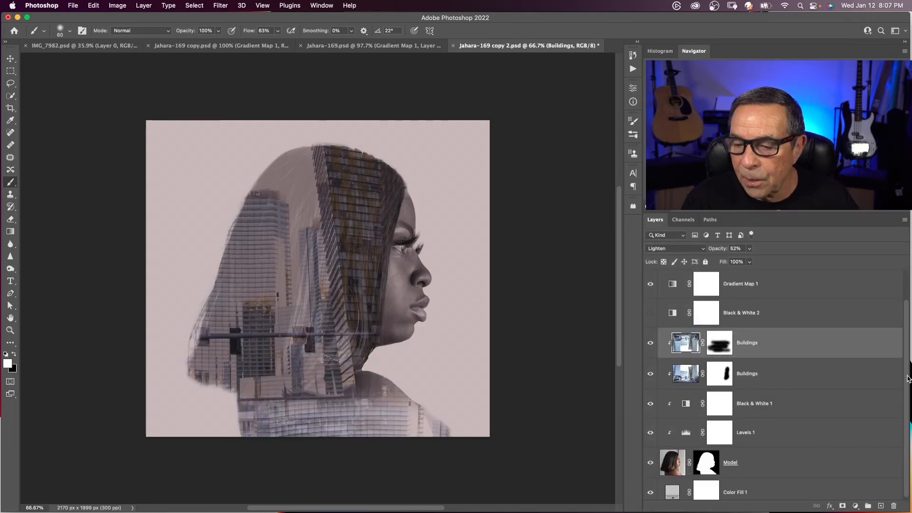
- Toggle the Black & White 2 and Gradient Map 1 layers to compare, and try raising Gradient Map 1's opacity to 40%
{"action": "scroll", "coordinate": [904, 358], "scroll_direction": "up", "scroll_amount": 1}
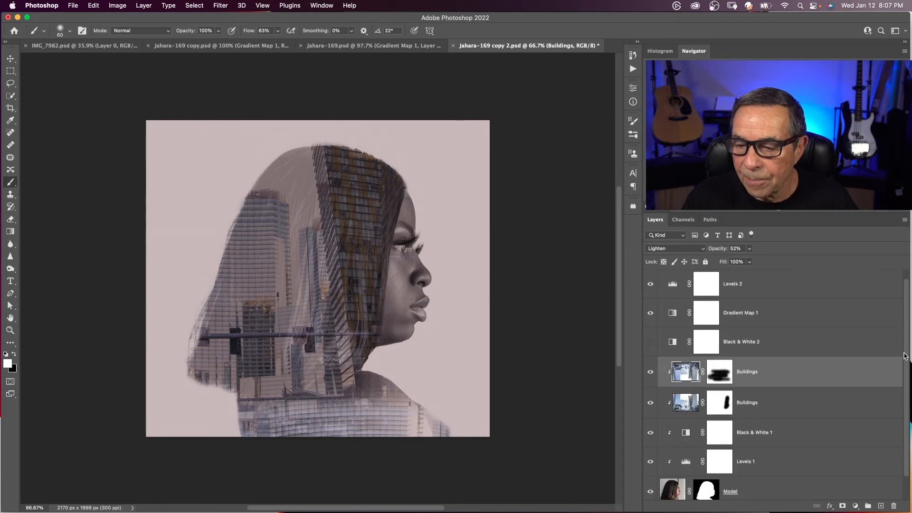
{"action": "left_click", "coordinate": [650, 342]}
{"action": "left_click", "coordinate": [651, 312]}
{"action": "left_click", "coordinate": [706, 312]}
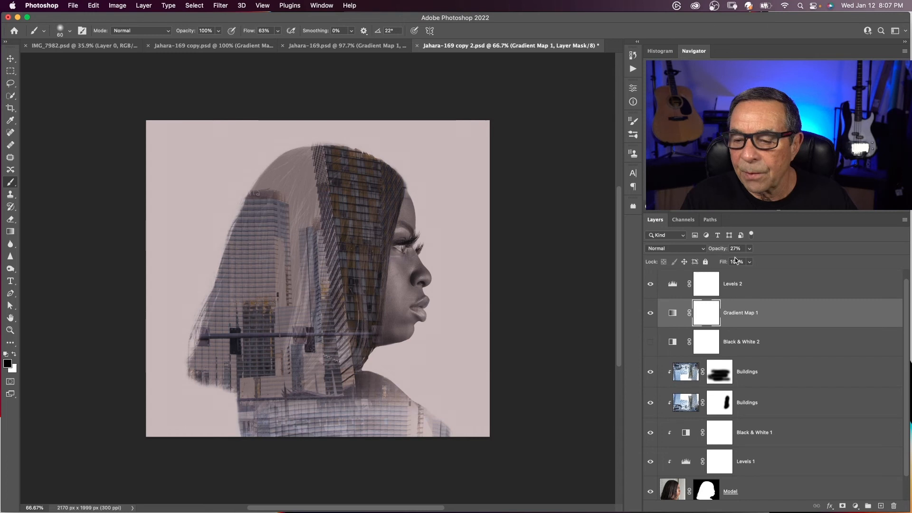
{"action": "left_click", "coordinate": [750, 261]}
{"action": "mouse_move", "coordinate": [748, 262]}
{"action": "left_mouse_down"}
{"action": "mouse_move", "coordinate": [769, 262]}
{"action": "mouse_move", "coordinate": [756, 262]}
{"action": "left_mouse_up"}
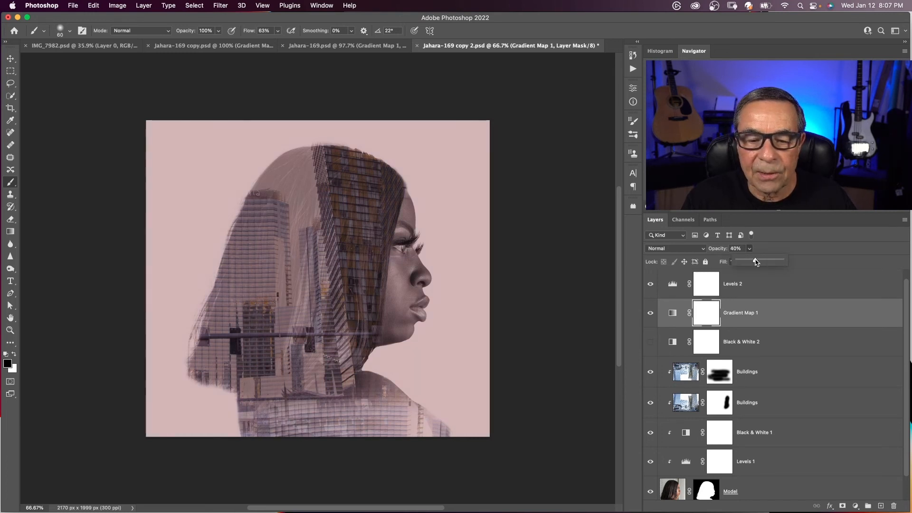
- Review the layer stack from Levels 2 down to Color Fill 1 and select the Black & White 1 layer's mask
{"action": "left_click", "coordinate": [760, 285]}
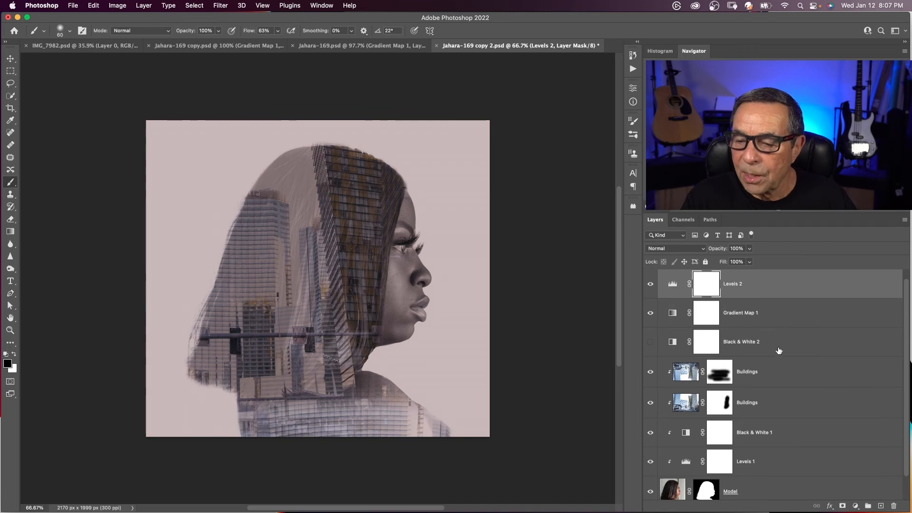
{"action": "scroll", "coordinate": [676, 460], "scroll_direction": "down", "scroll_amount": 2}
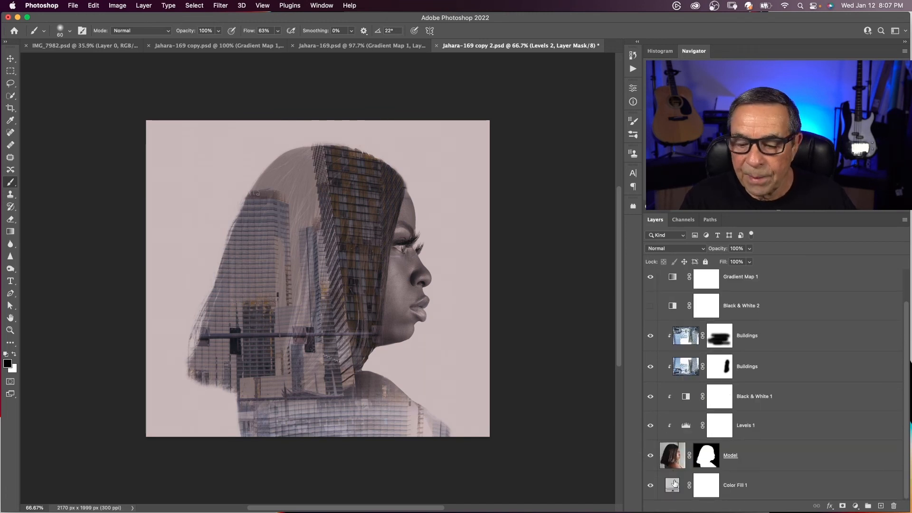
{"action": "left_click", "coordinate": [726, 399]}
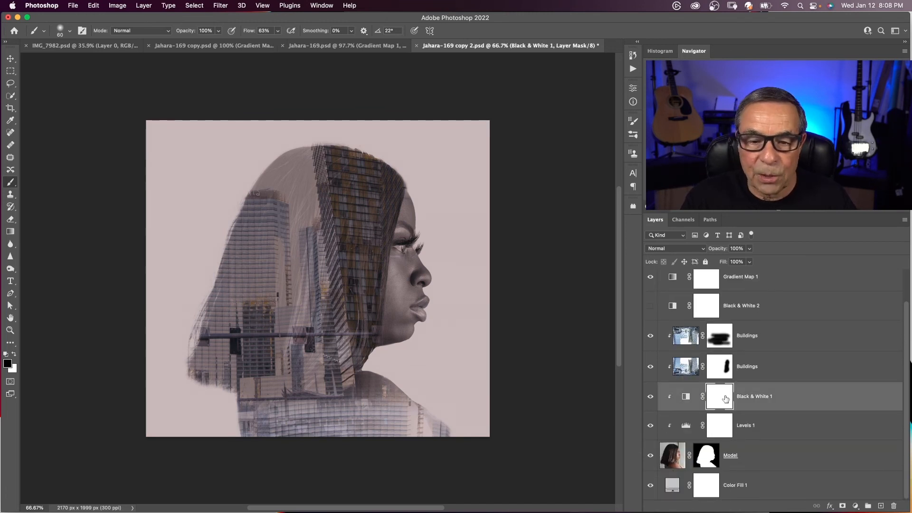